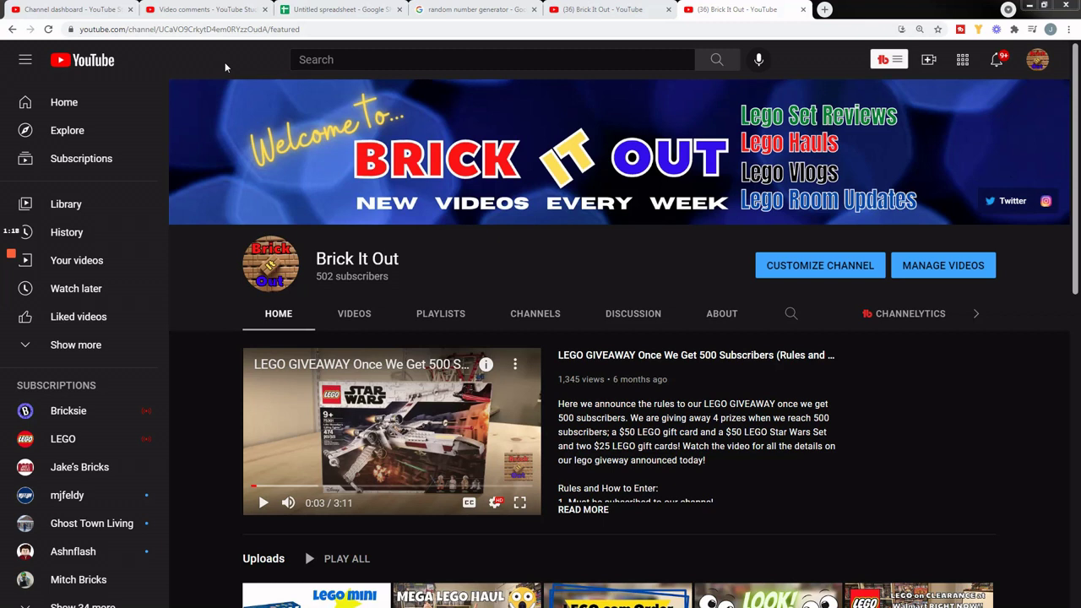
# Switch to the YouTube Studio dashboard and look through the channel's lifetime subscriber list sorted by subscription date.
pyautogui.click(87, 10)
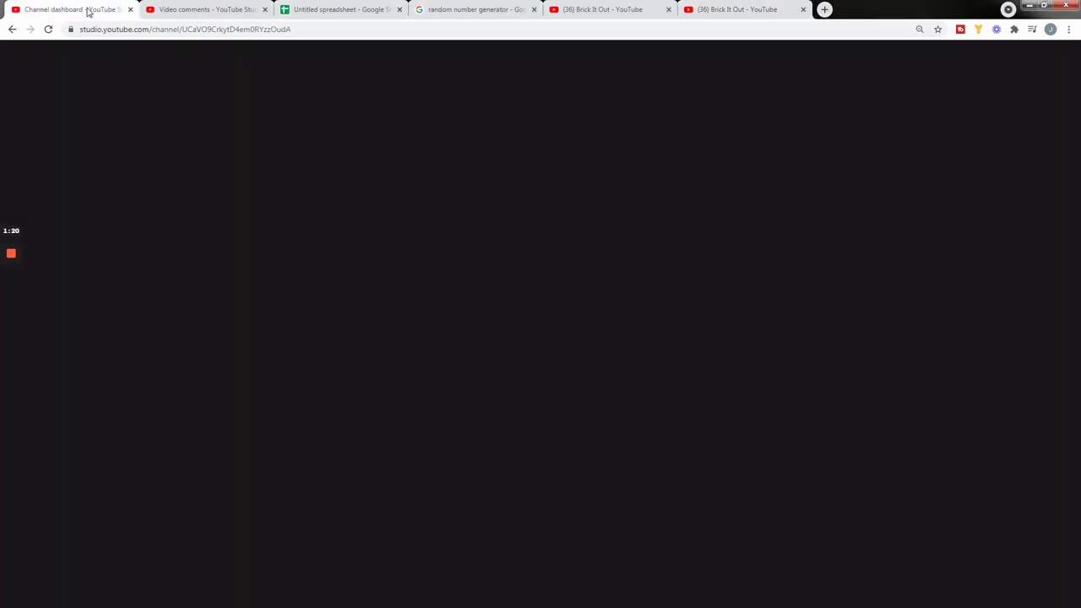
pyautogui.scroll(3, 548, 266)
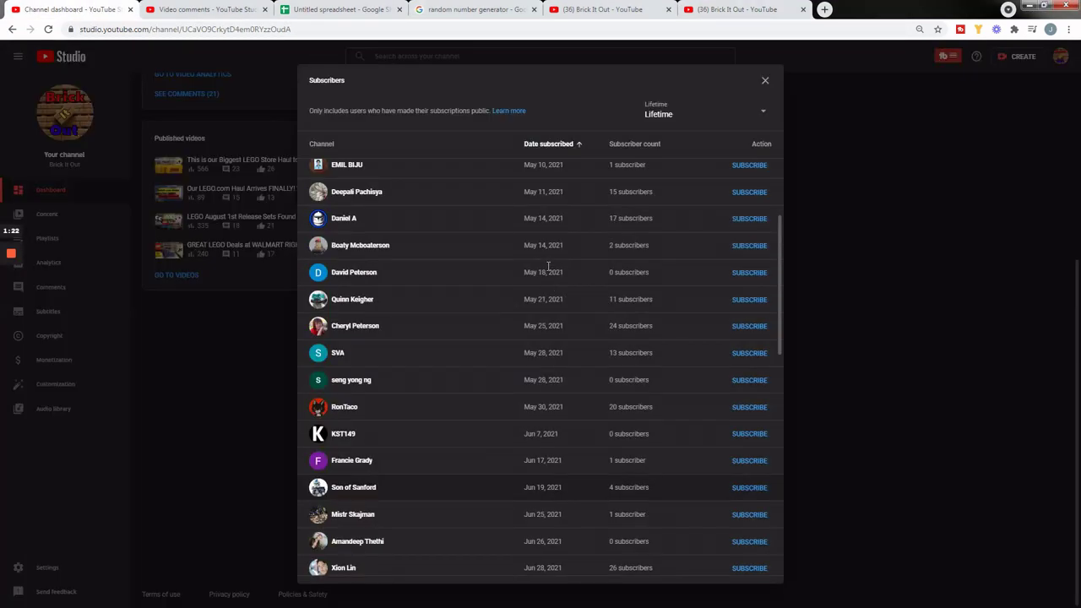
pyautogui.scroll(-5, 549, 266)
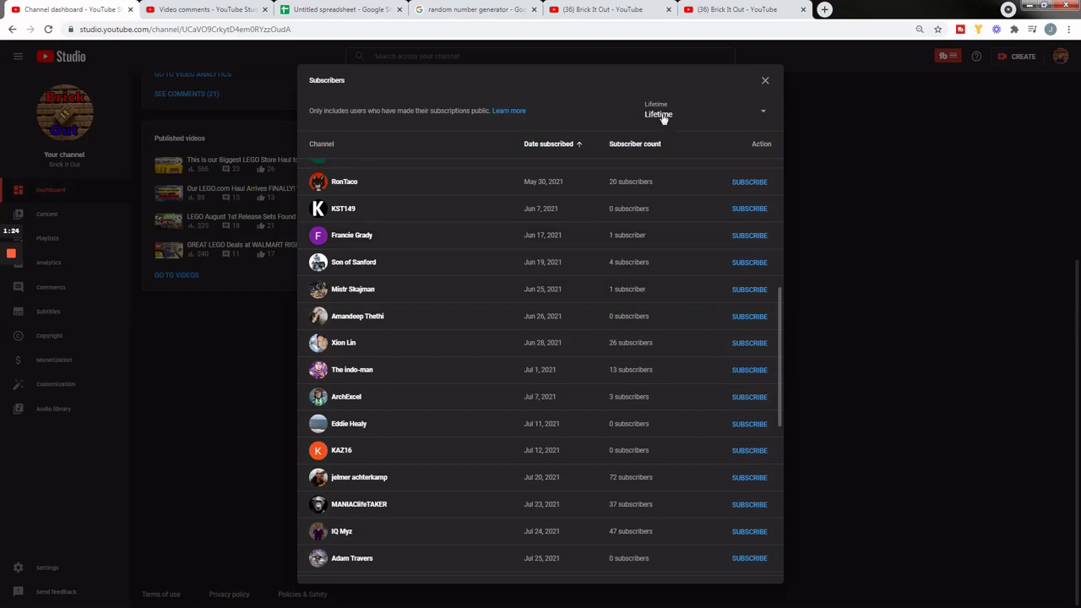
pyautogui.scroll(-3, 694, 296)
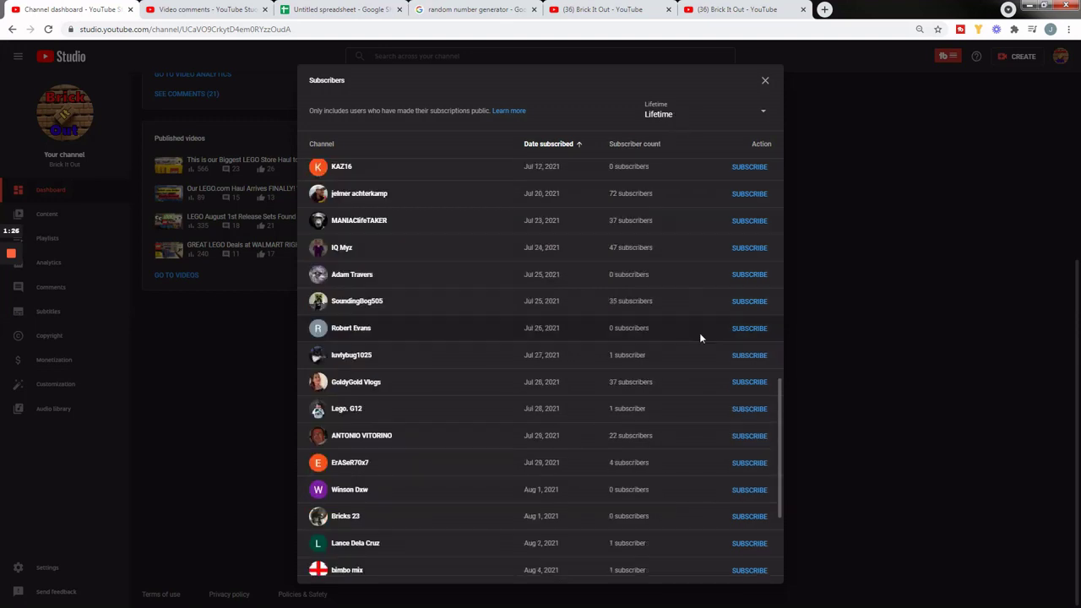
pyautogui.scroll(-5, 700, 338)
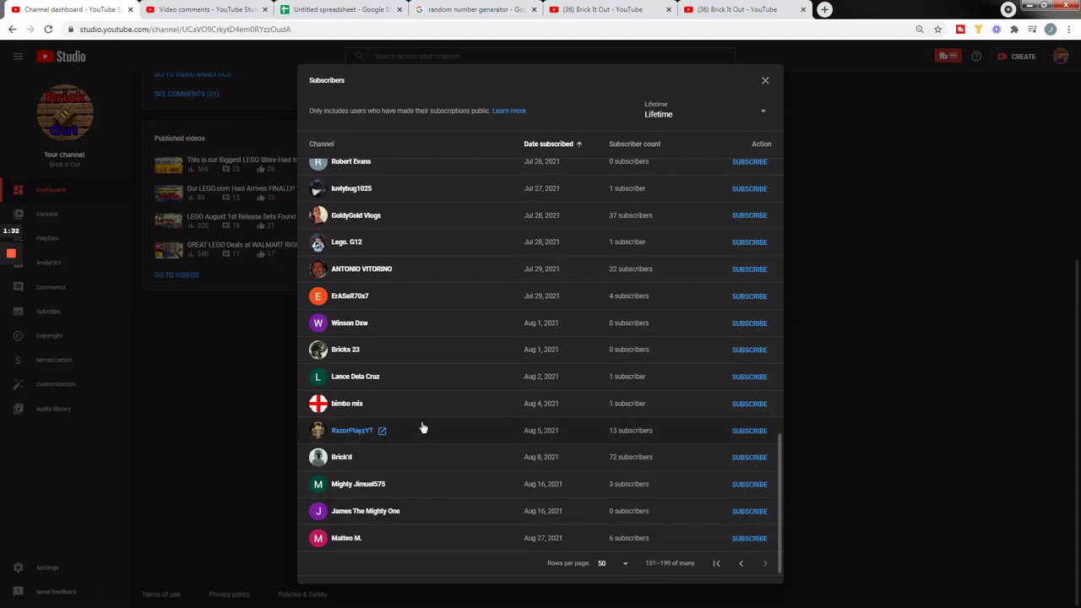
pyautogui.scroll(3, 423, 429)
pyautogui.scroll(5, 444, 394)
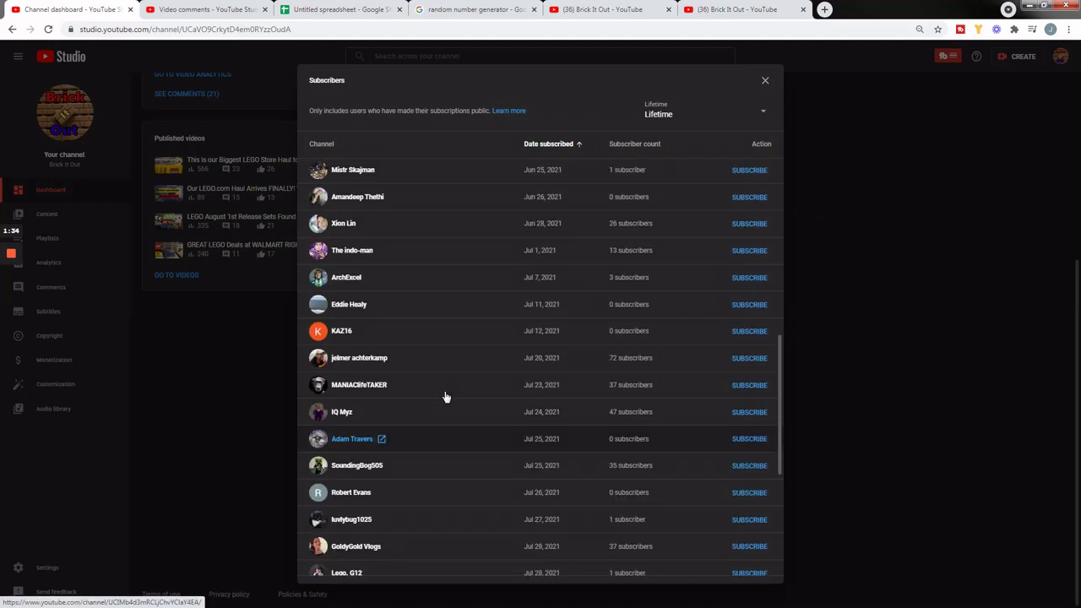
pyautogui.scroll(4, 602, 292)
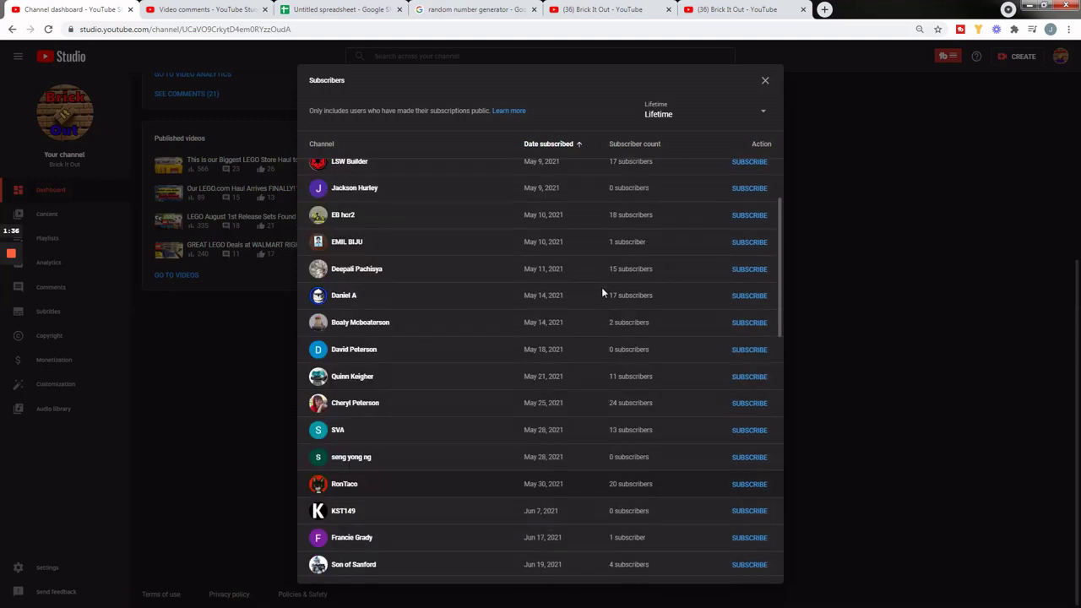
pyautogui.scroll(-3, 690, 458)
pyautogui.scroll(-8, 690, 458)
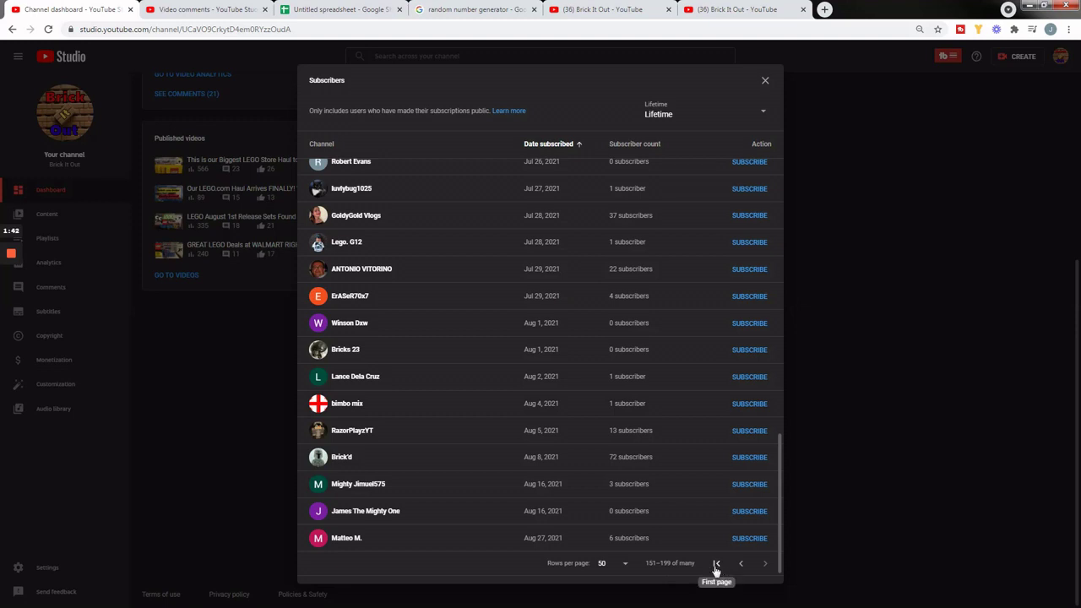
# Go back to the first page of the subscriber list, browse on to the following page, and return to the channel's home page.
pyautogui.click(716, 565)
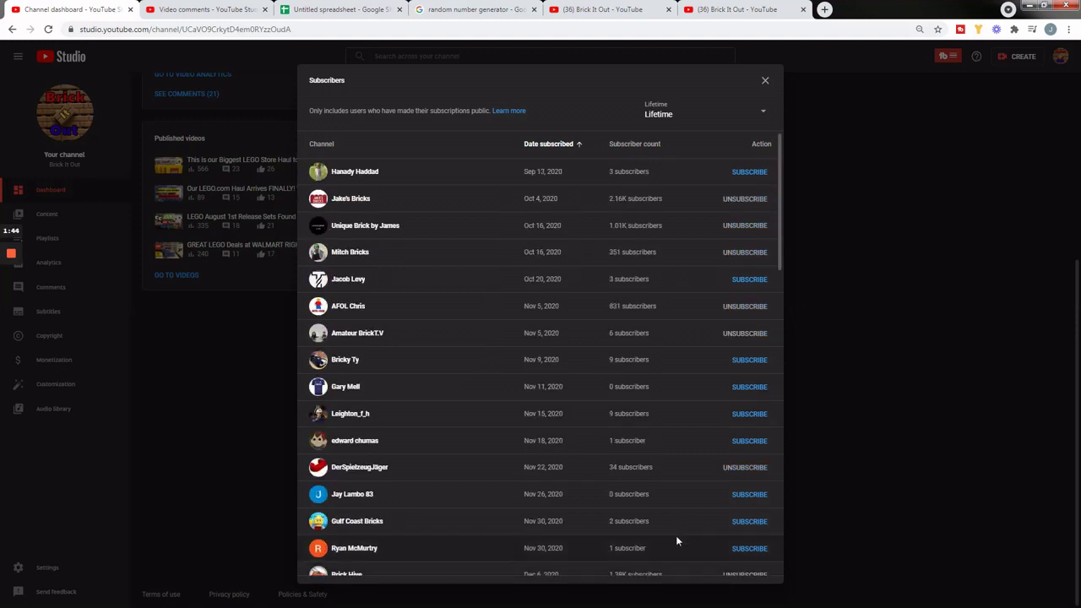
pyautogui.scroll(-2, 659, 478)
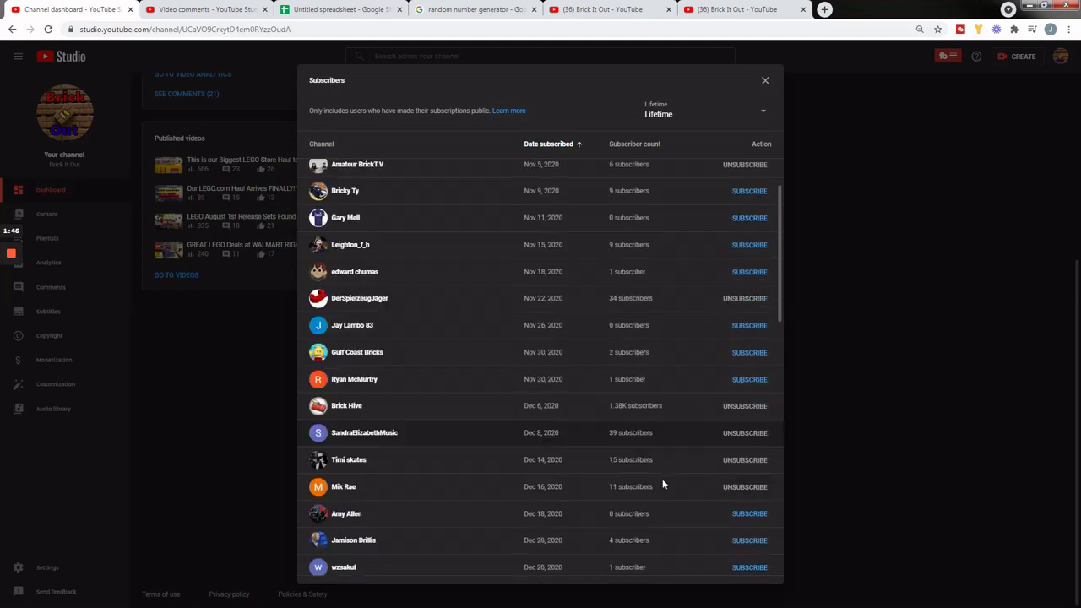
pyautogui.scroll(-1, 663, 482)
pyautogui.scroll(-3, 676, 490)
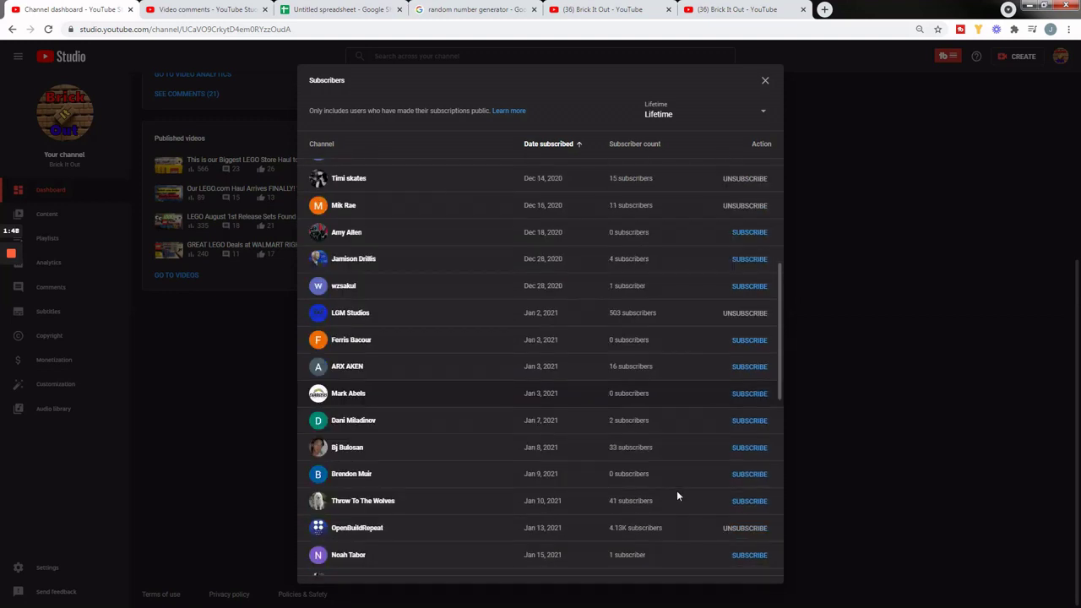
pyautogui.scroll(-6, 677, 490)
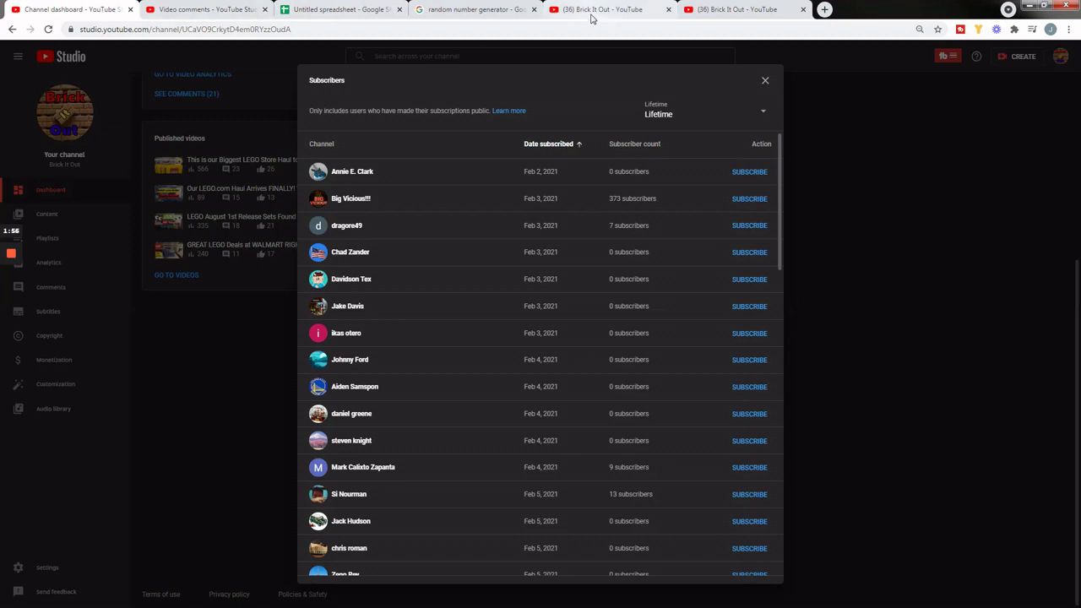
pyautogui.click(724, 10)
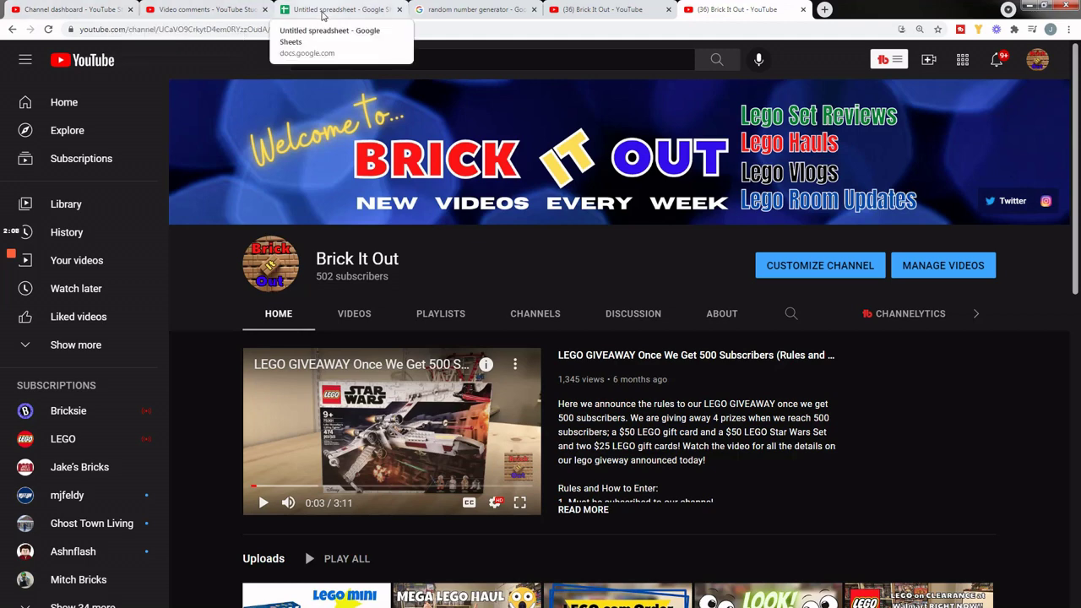
# Open the Google Sheets spreadsheet and review the numbered entrant names on Sheet2 down to the last entry and back up.
pyautogui.click(322, 15)
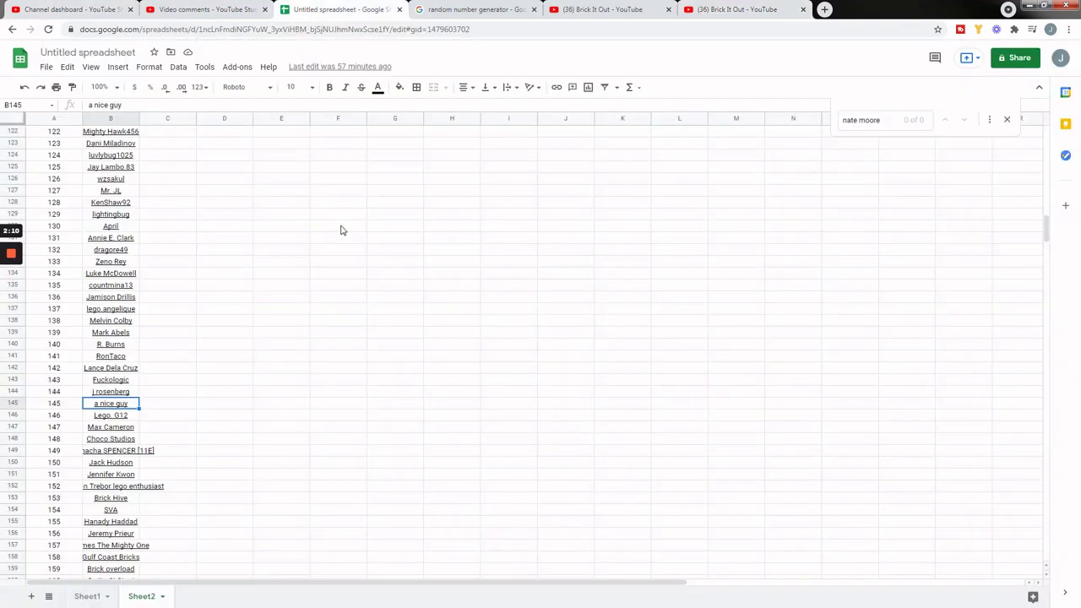
pyautogui.scroll(-6, 338, 232)
pyautogui.scroll(-7, 328, 239)
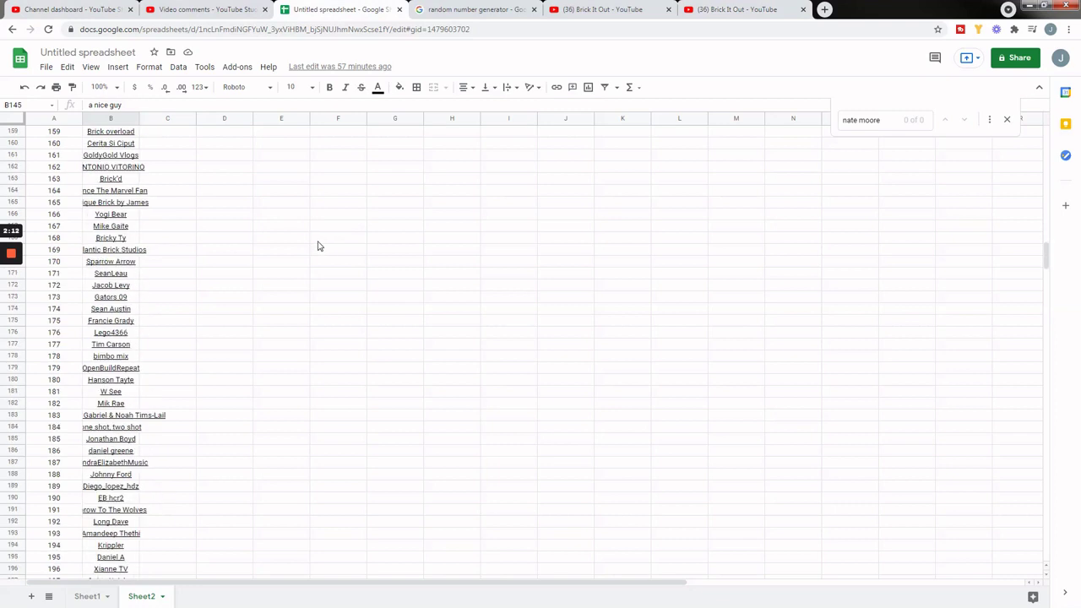
pyautogui.scroll(-5, 312, 252)
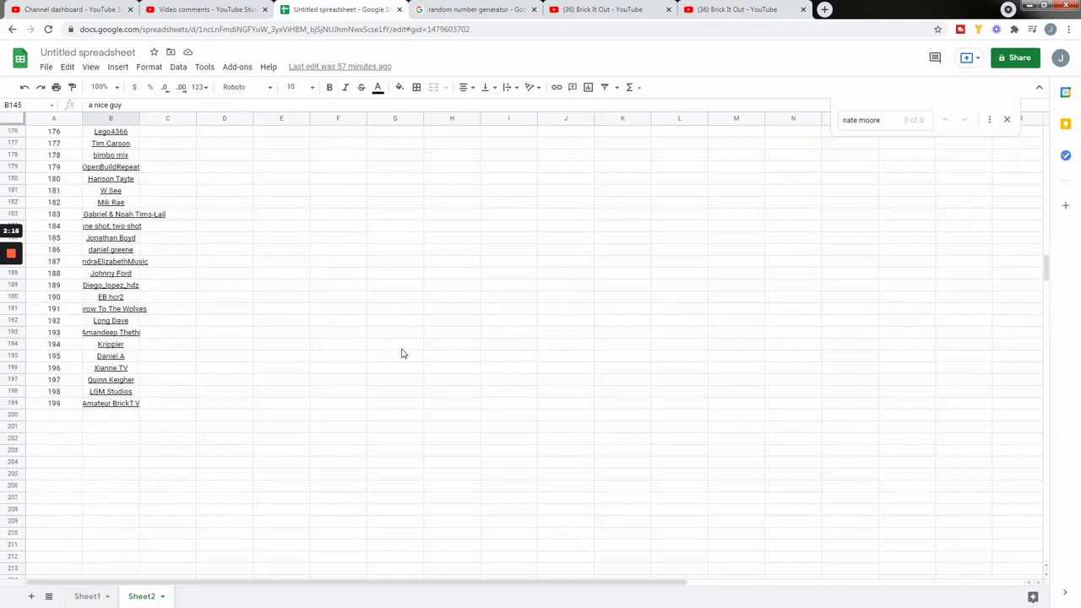
pyautogui.scroll(3, 253, 365)
pyautogui.scroll(2, 251, 365)
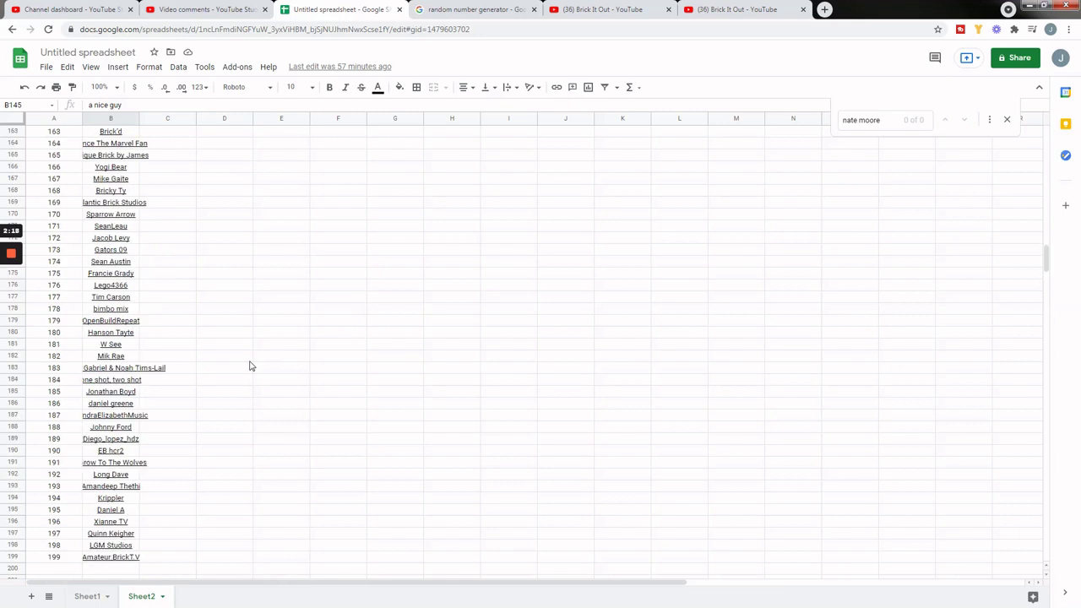
pyautogui.scroll(4, 253, 359)
pyautogui.scroll(14, 258, 351)
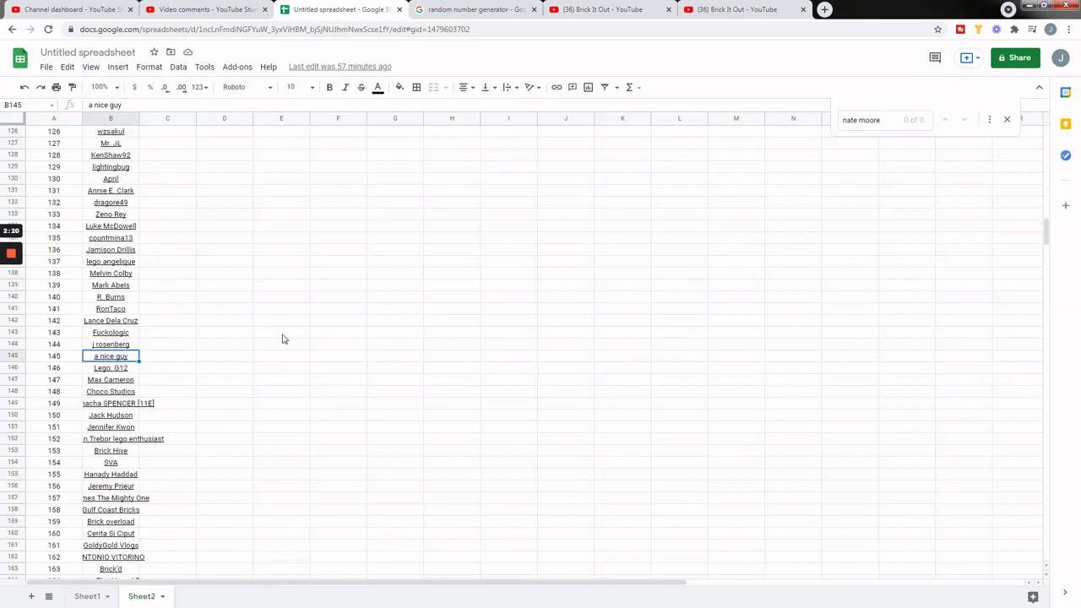
pyautogui.scroll(5, 292, 327)
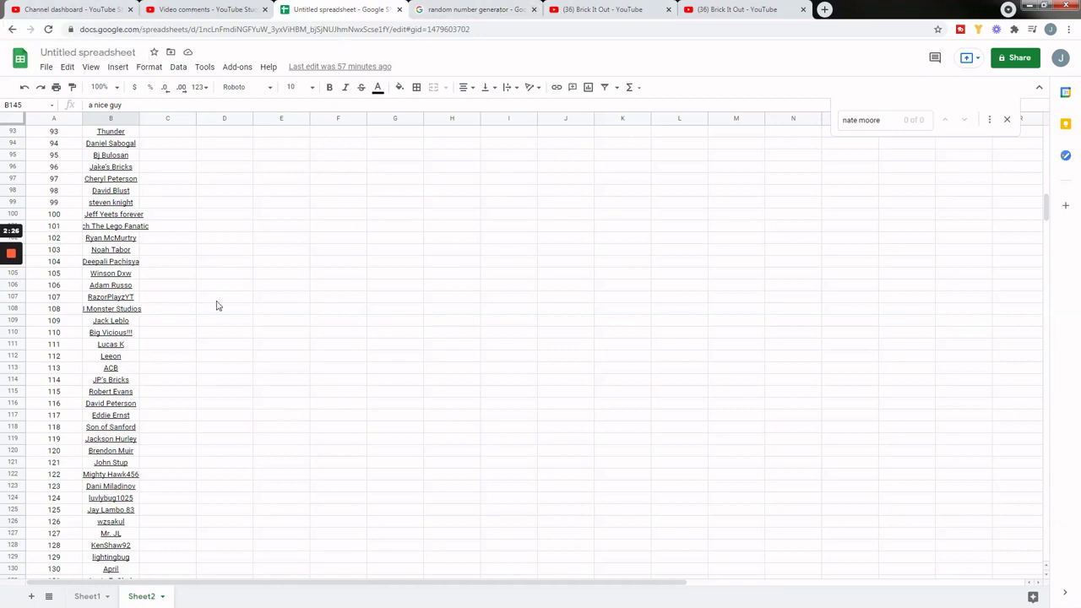
pyautogui.scroll(12, 198, 301)
pyautogui.scroll(8, 189, 296)
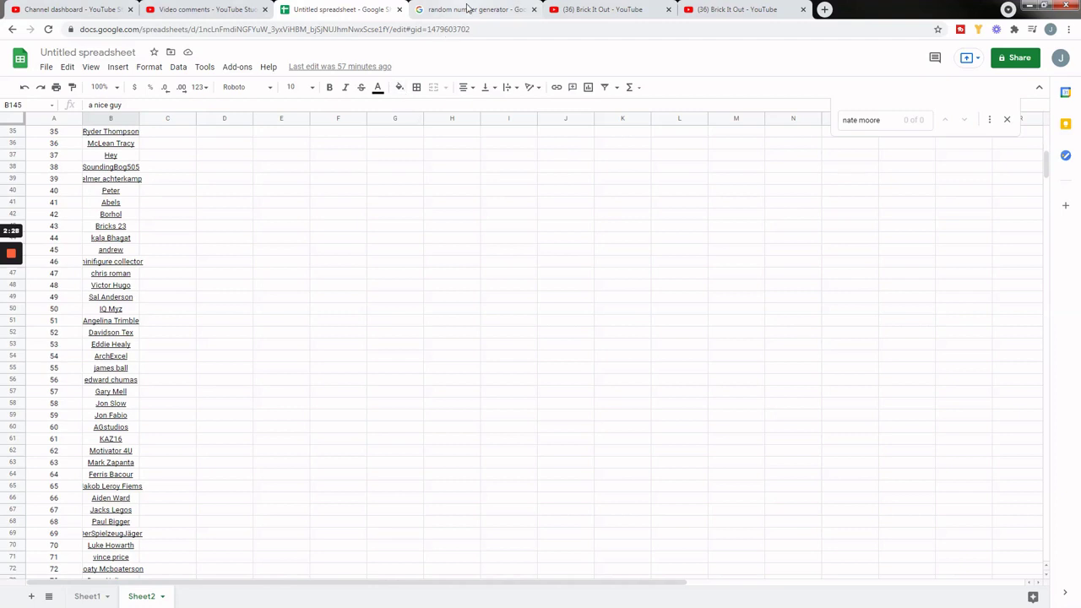
# In Google's random number generator, set the minimum to 1 and the maximum to 199.
pyautogui.click(469, 9)
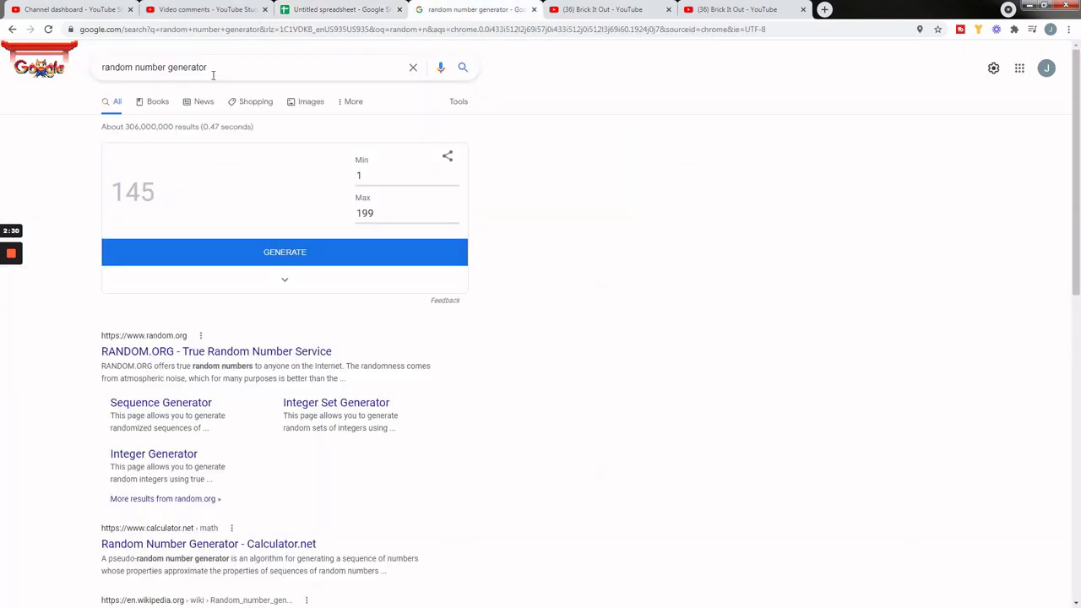
pyautogui.doubleClick(357, 175)
pyautogui.press('BackSpace')
pyautogui.click(357, 175)
pyautogui.doubleClick(353, 174)
pyautogui.press('BackSpace')
pyautogui.write('1')
pyautogui.press('Tab')
pyautogui.write('199')
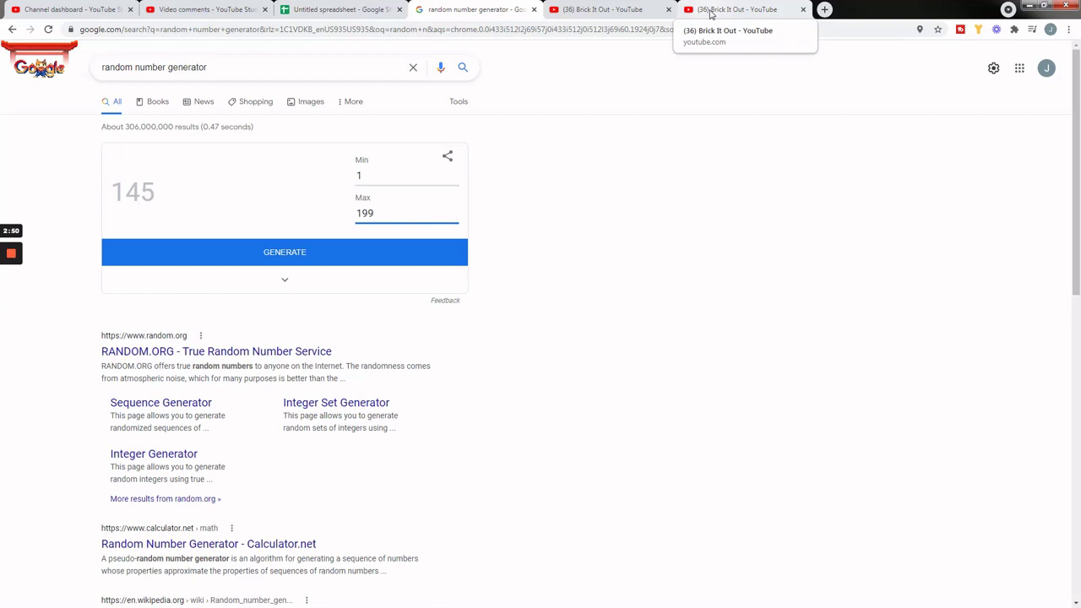
# Show the business inquiries e-mail on the channel's YouTube About page by highlighting the contact details.
pyautogui.click(605, 10)
pyautogui.moveTo(492, 328); pyautogui.dragTo(238, 336)
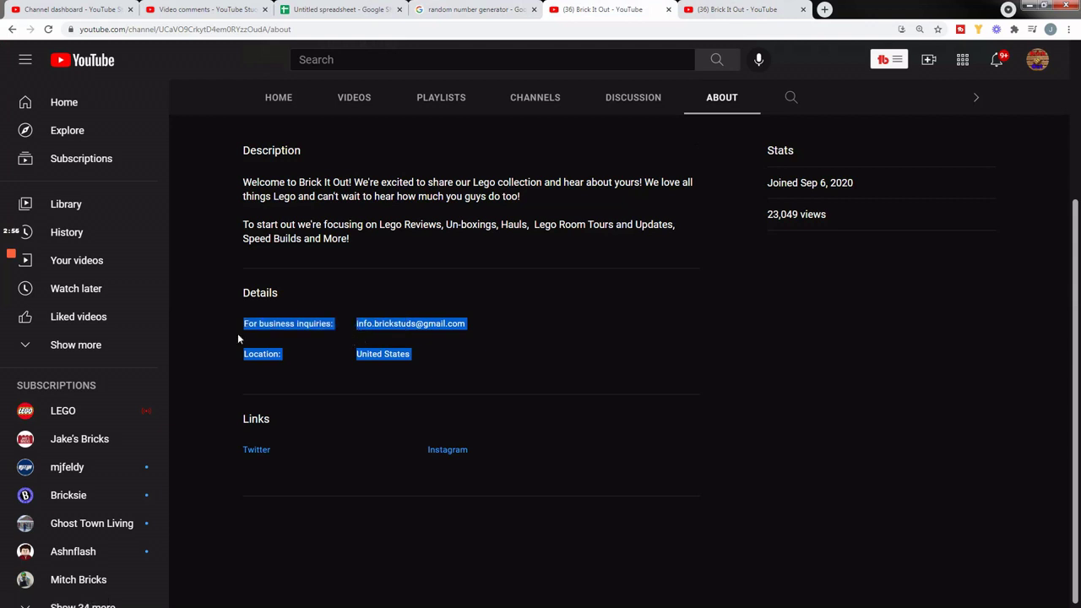
pyautogui.click(517, 329)
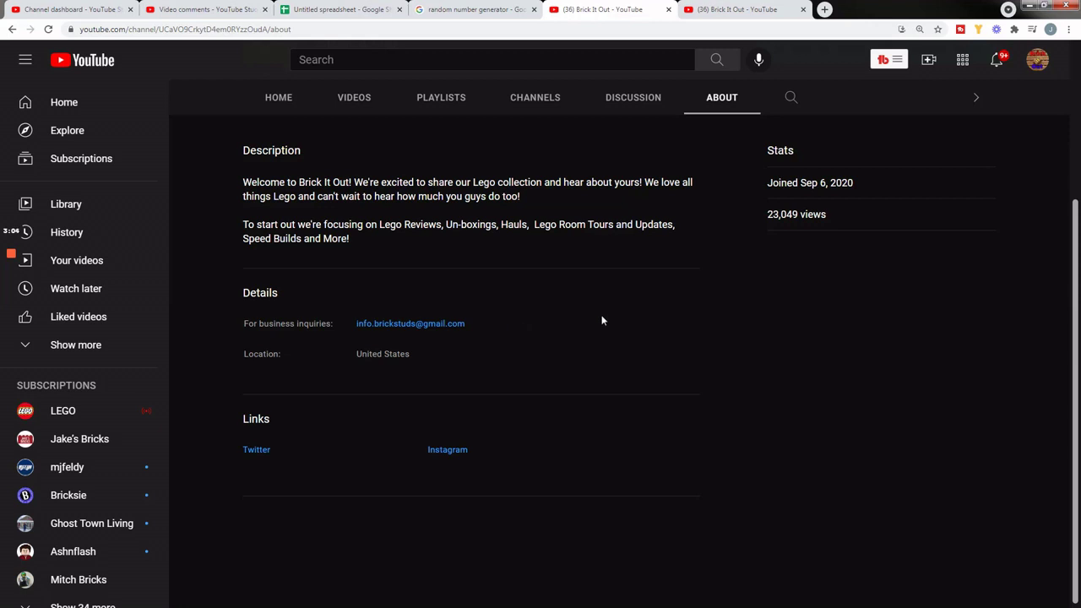
# Return to the Google Sheets entrant list and check its numbered rows from the early entries to the end.
pyautogui.click(331, 12)
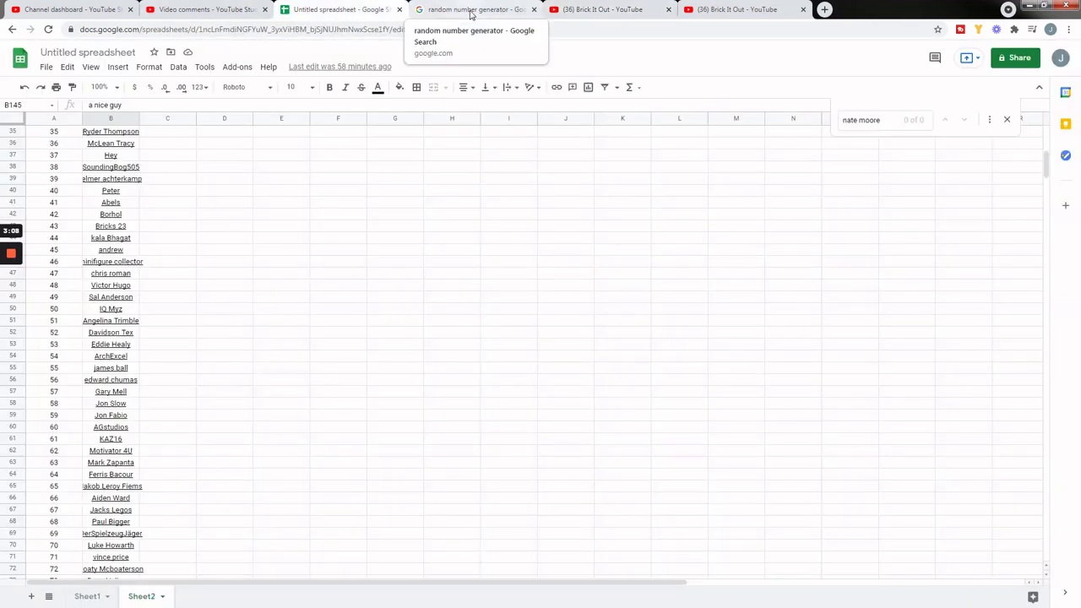
pyautogui.click(471, 10)
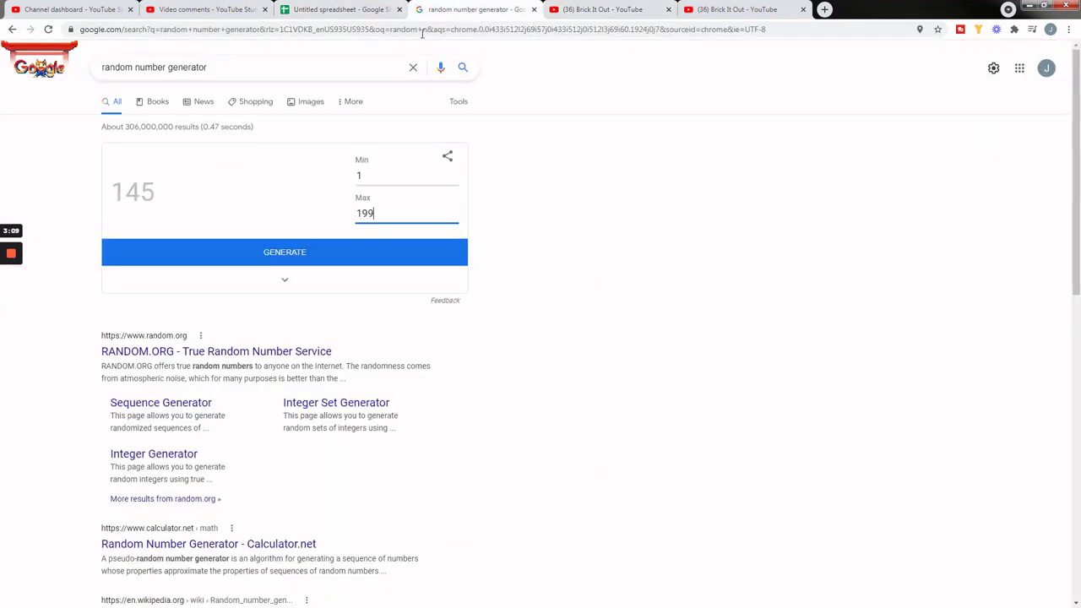
pyautogui.click(359, 10)
pyautogui.scroll(7, 199, 202)
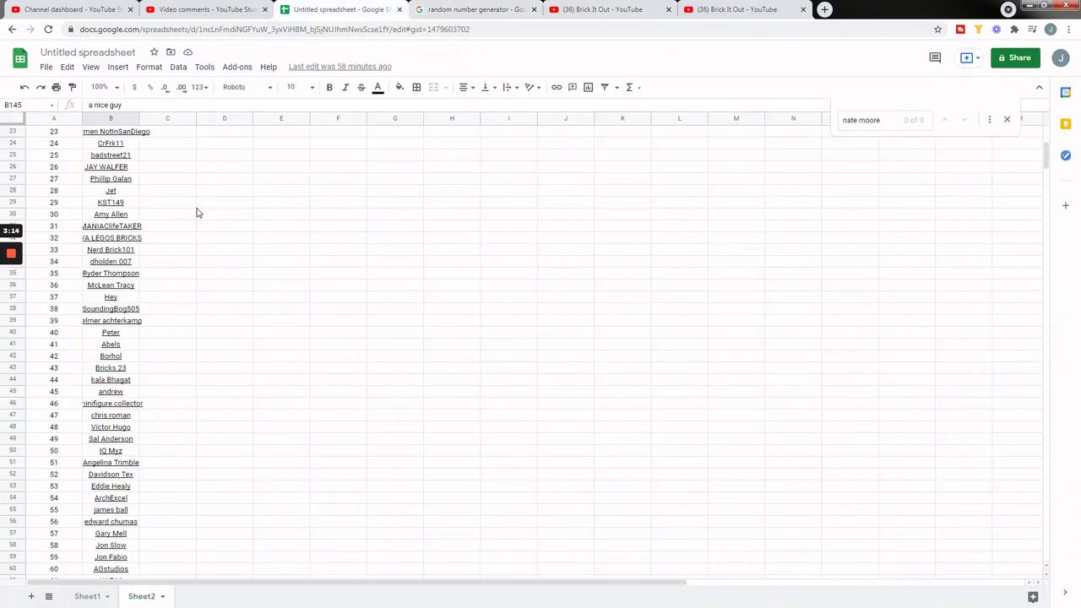
pyautogui.scroll(-3, 203, 214)
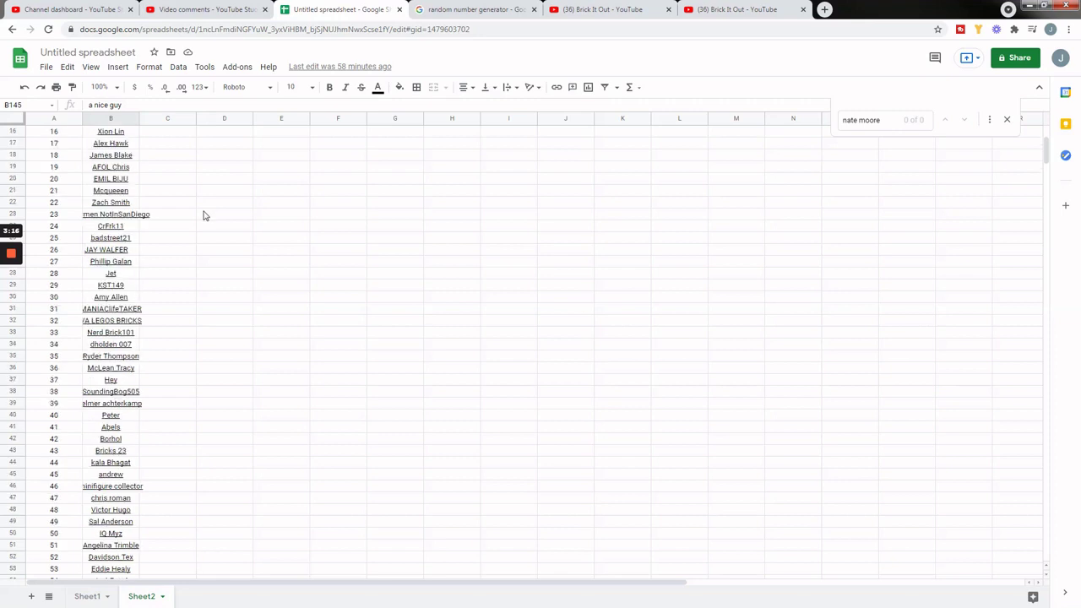
pyautogui.scroll(-9, 202, 214)
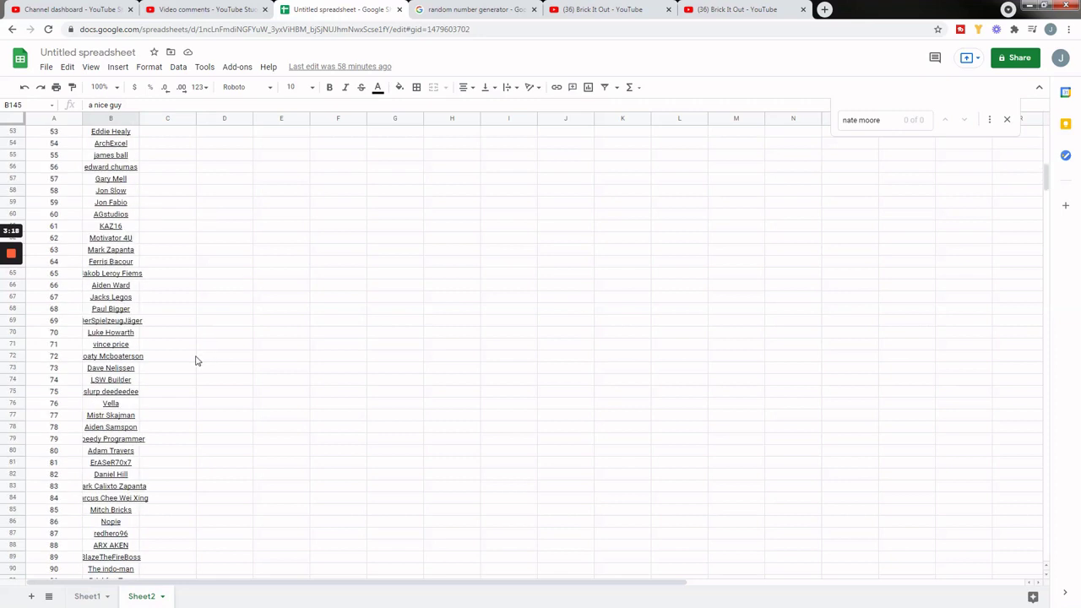
pyautogui.scroll(-8, 197, 367)
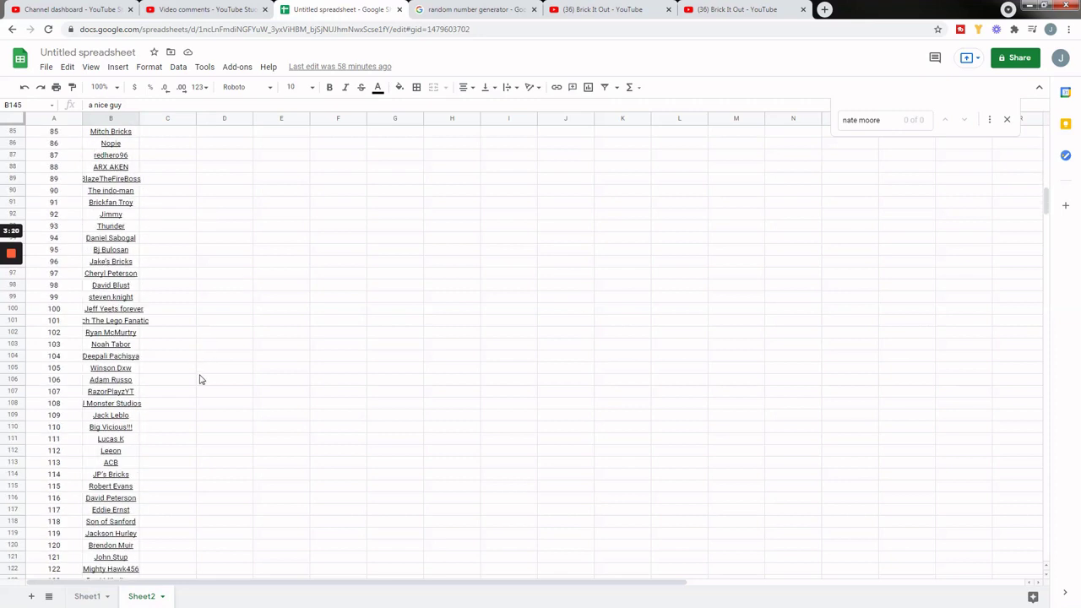
pyautogui.scroll(-17, 201, 381)
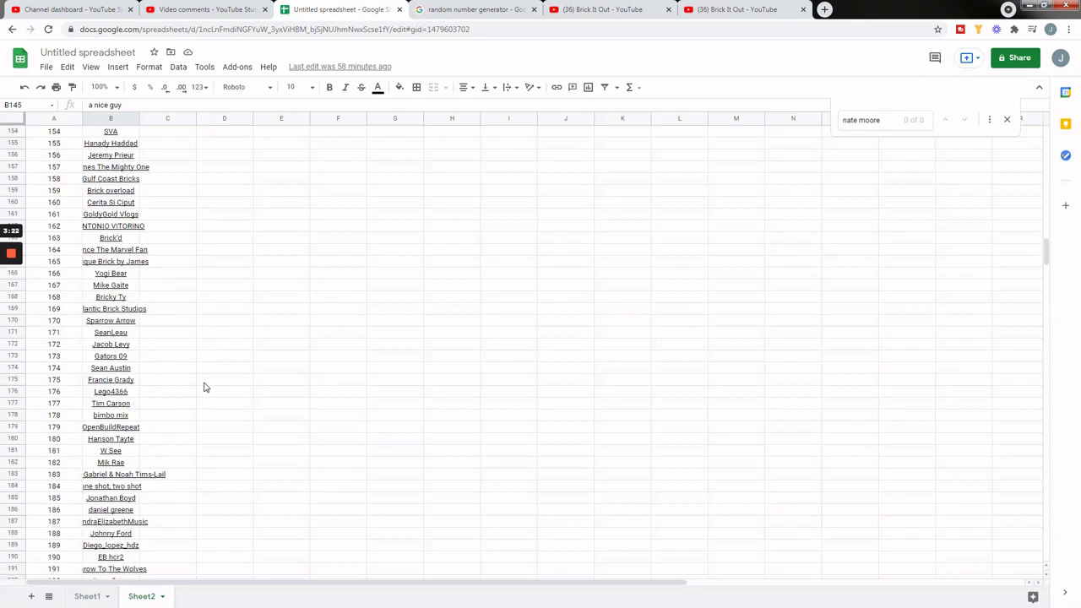
pyautogui.scroll(-8, 206, 386)
# Re-enter 199 as the random number generator's maximum, keep the minimum at 1, and generate a number.
pyautogui.click(462, 10)
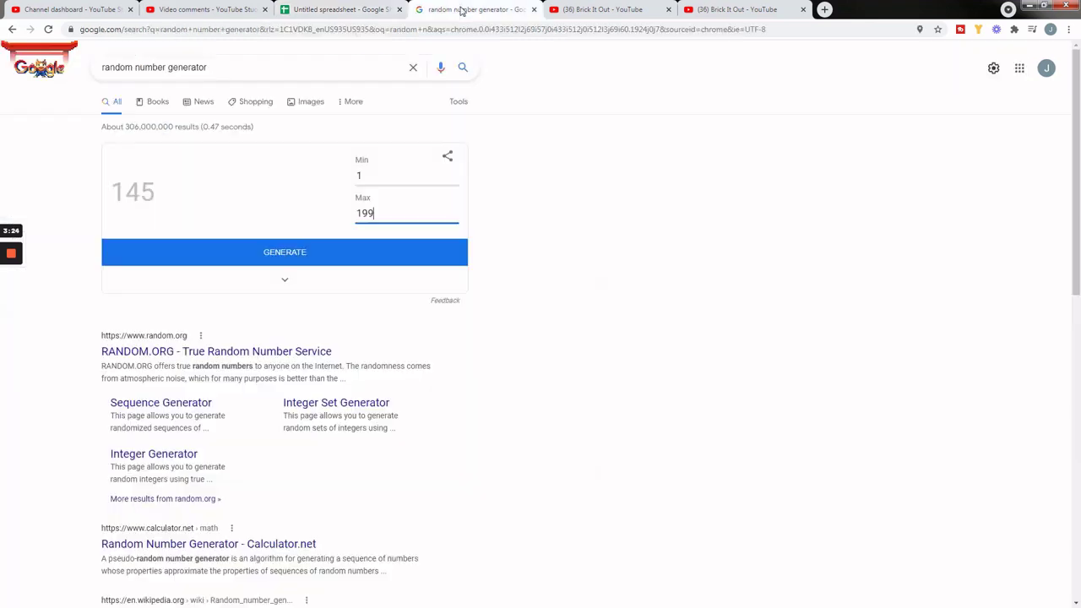
pyautogui.click(379, 175)
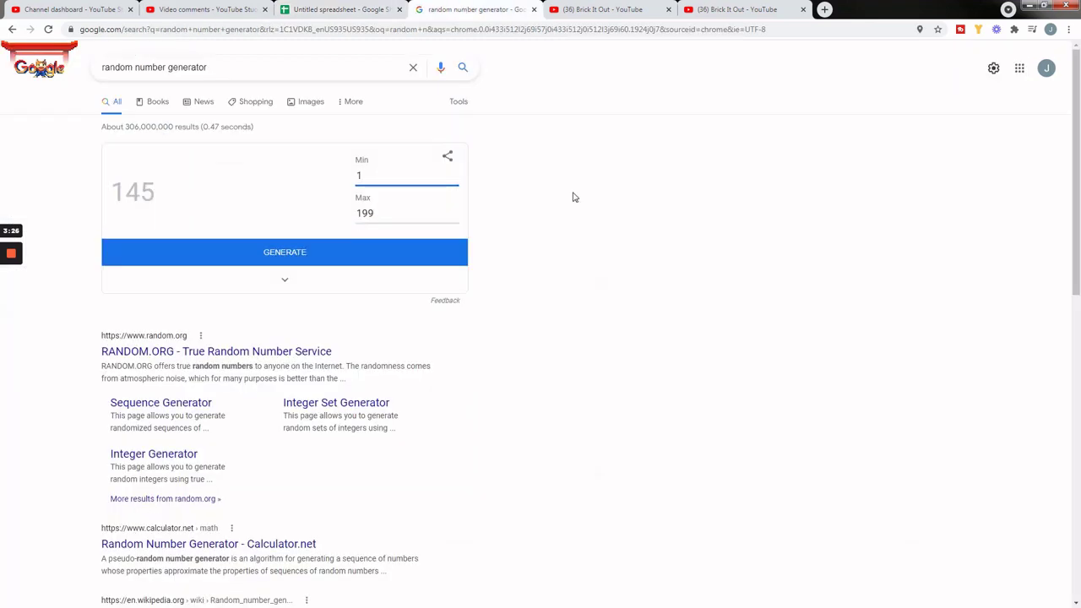
pyautogui.press('Tab')
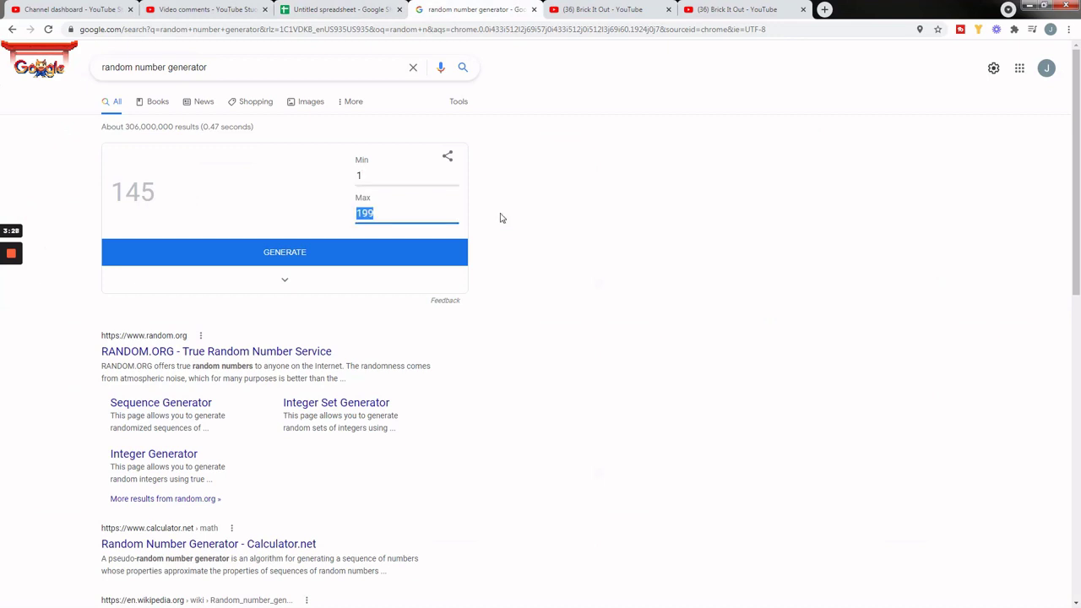
pyautogui.write('199')
pyautogui.click(311, 256)
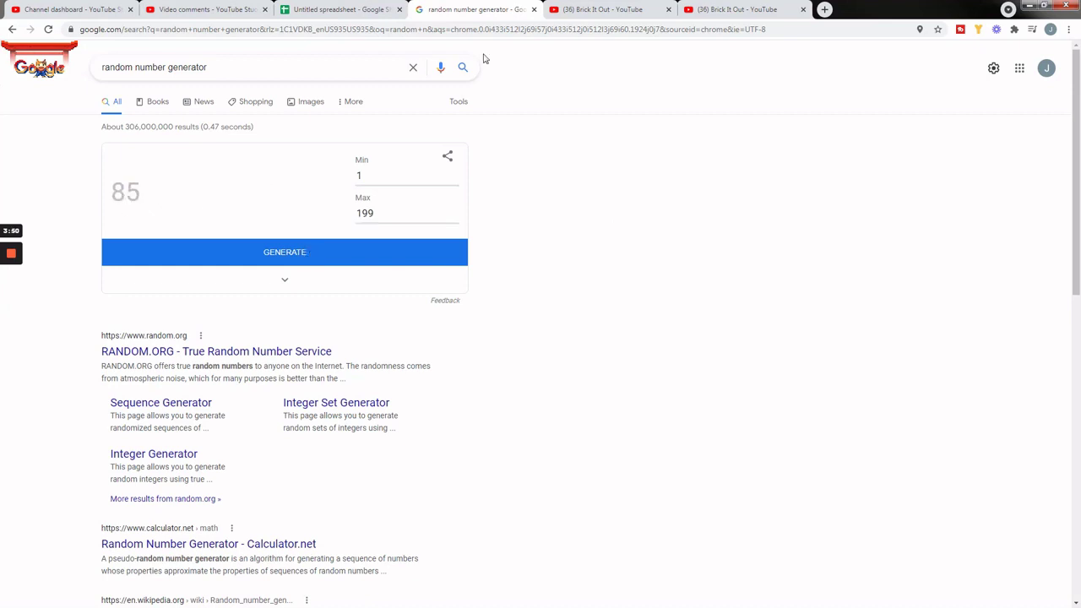
# Return to the Google Sheets entrant list, find the entry matching the generated number 85, and select its entire row.
pyautogui.click(316, 12)
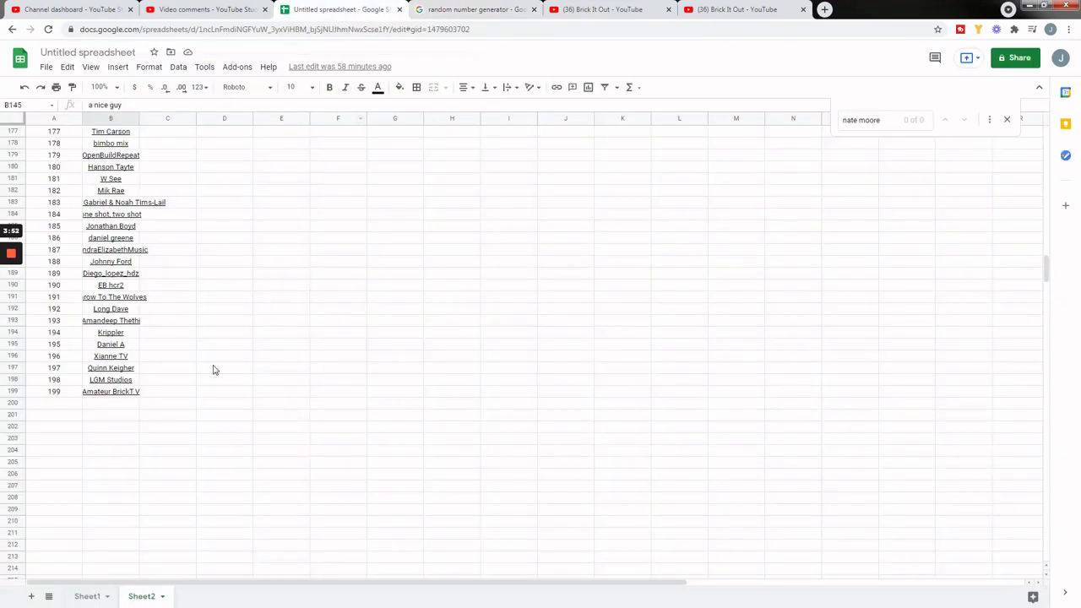
pyautogui.scroll(5, 207, 365)
pyautogui.scroll(1, 203, 361)
pyautogui.scroll(-2, 203, 362)
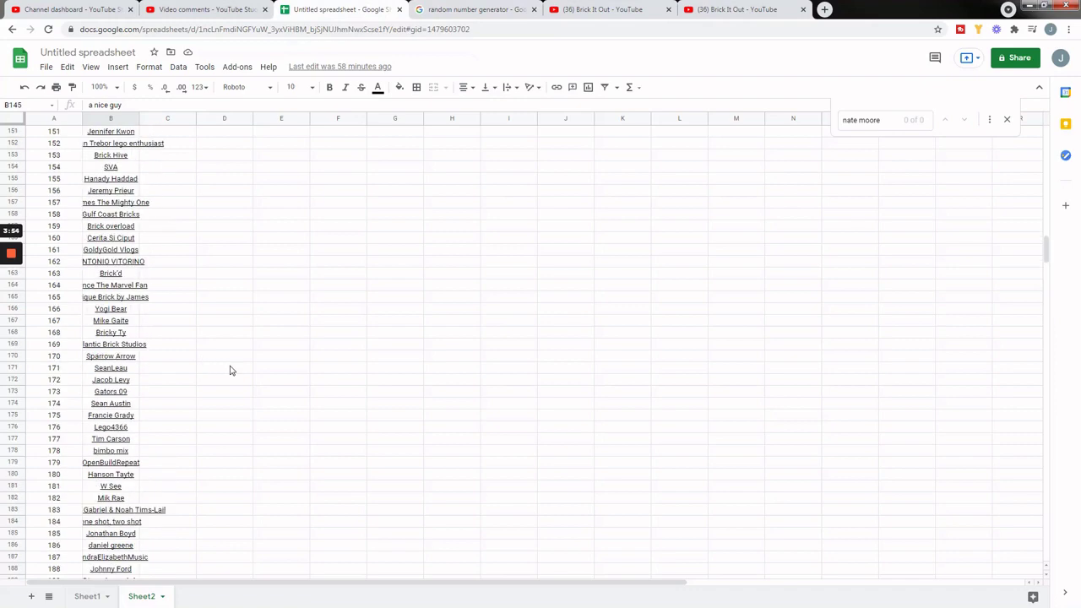
pyautogui.scroll(4, 228, 367)
pyautogui.scroll(8, 233, 370)
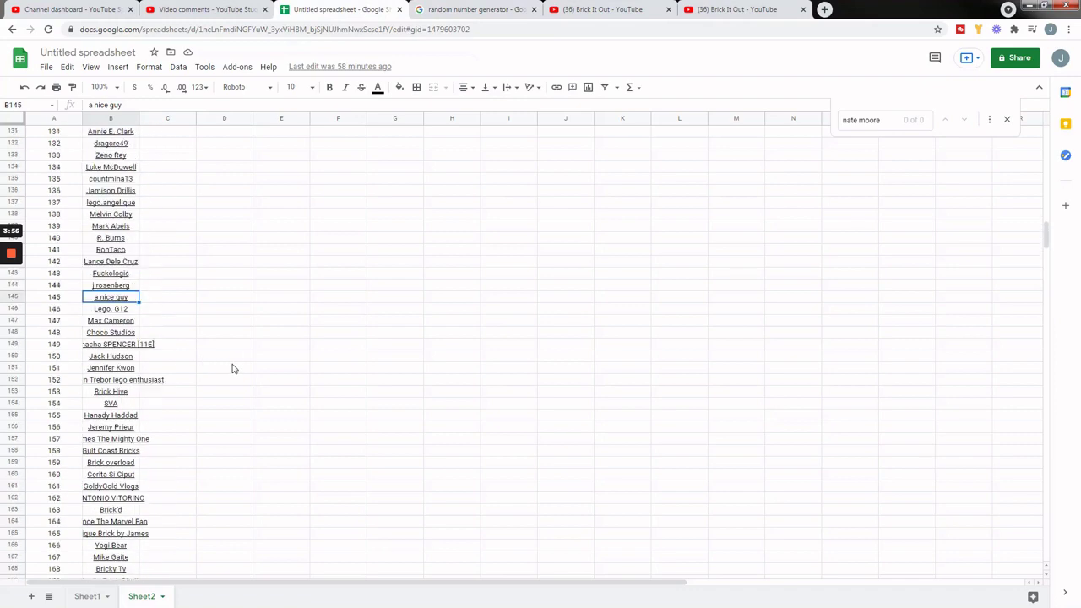
pyautogui.scroll(18, 231, 373)
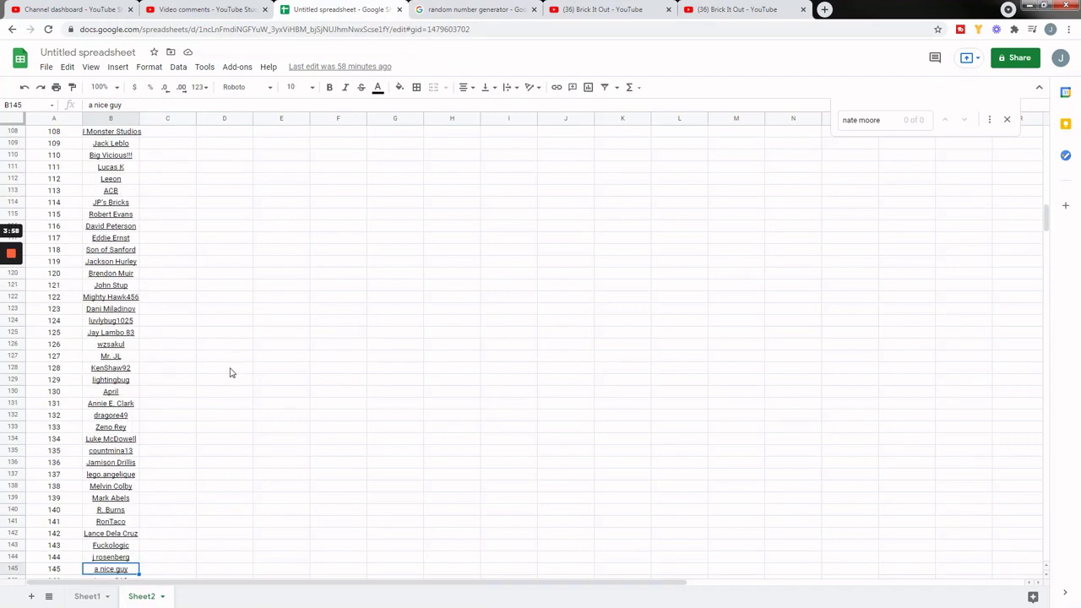
pyautogui.scroll(8, 232, 372)
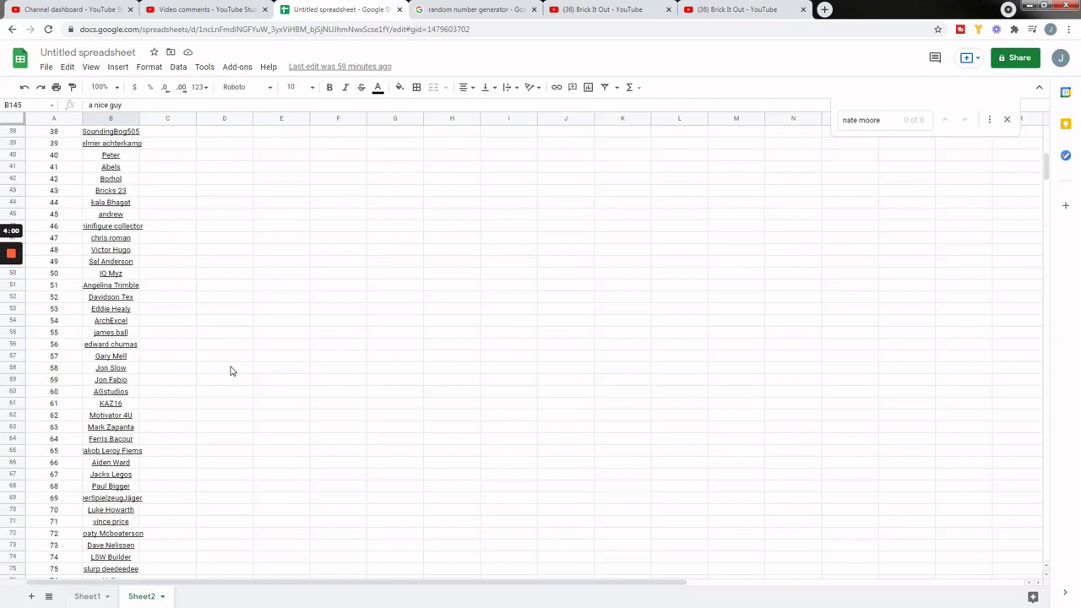
pyautogui.scroll(-6, 62, 273)
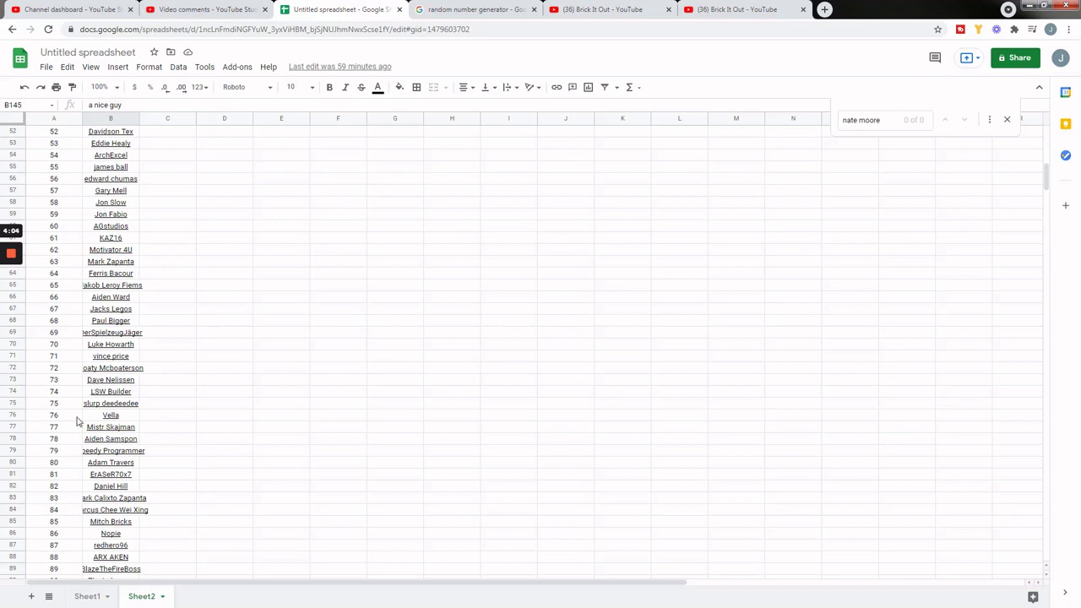
pyautogui.scroll(-3, 78, 418)
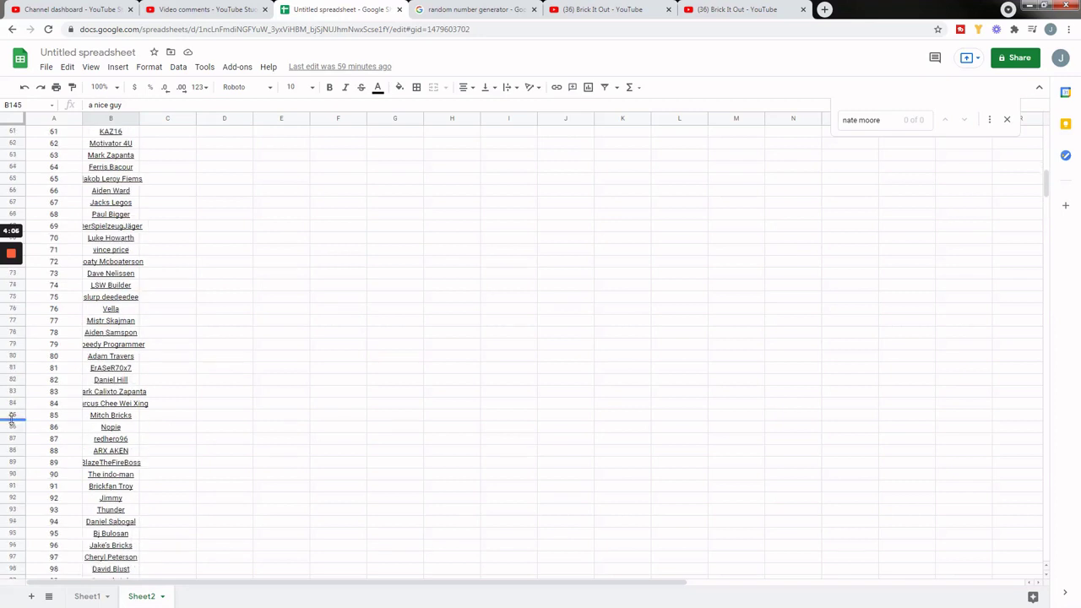
pyautogui.click(13, 414)
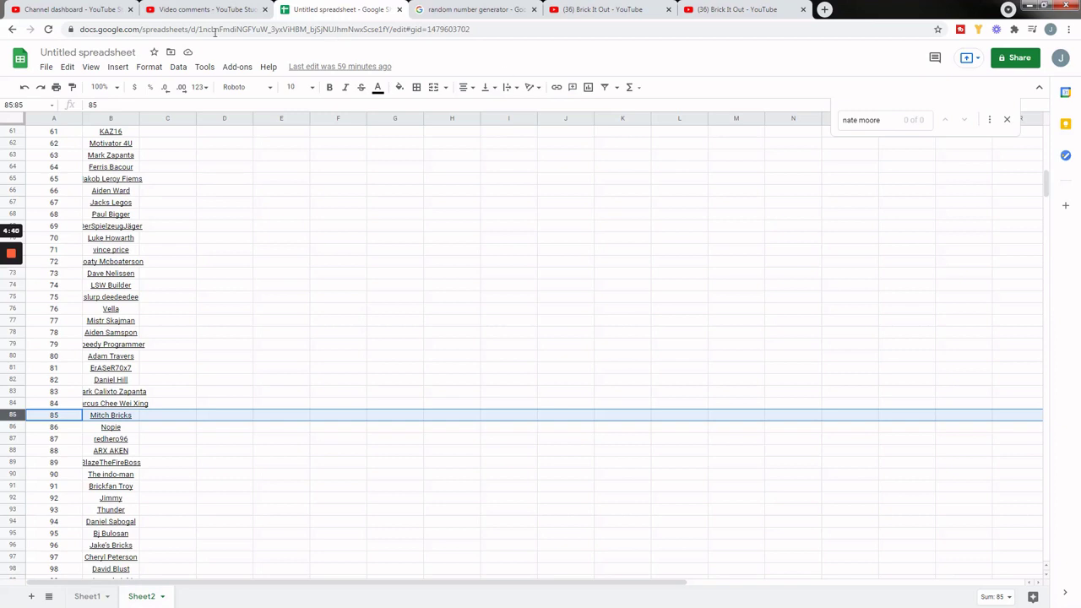
# Generate another random number from 1 to 199 in Google's generator and find entry 61 in the spreadsheet's entrant list.
pyautogui.click(476, 10)
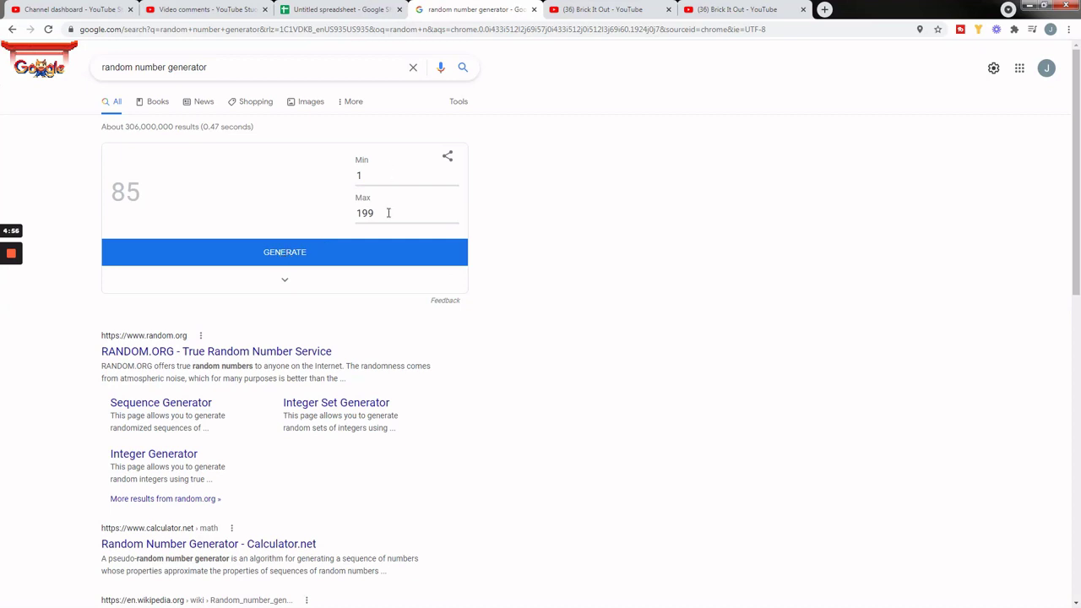
pyautogui.click(288, 257)
pyautogui.click(350, 11)
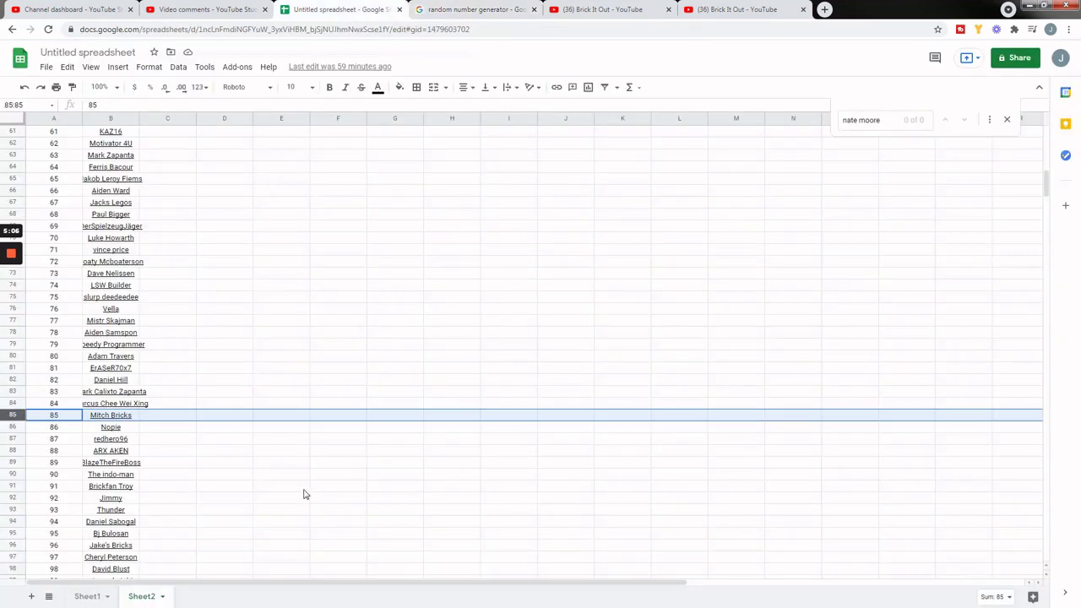
pyautogui.click(304, 489)
pyautogui.scroll(5, 178, 403)
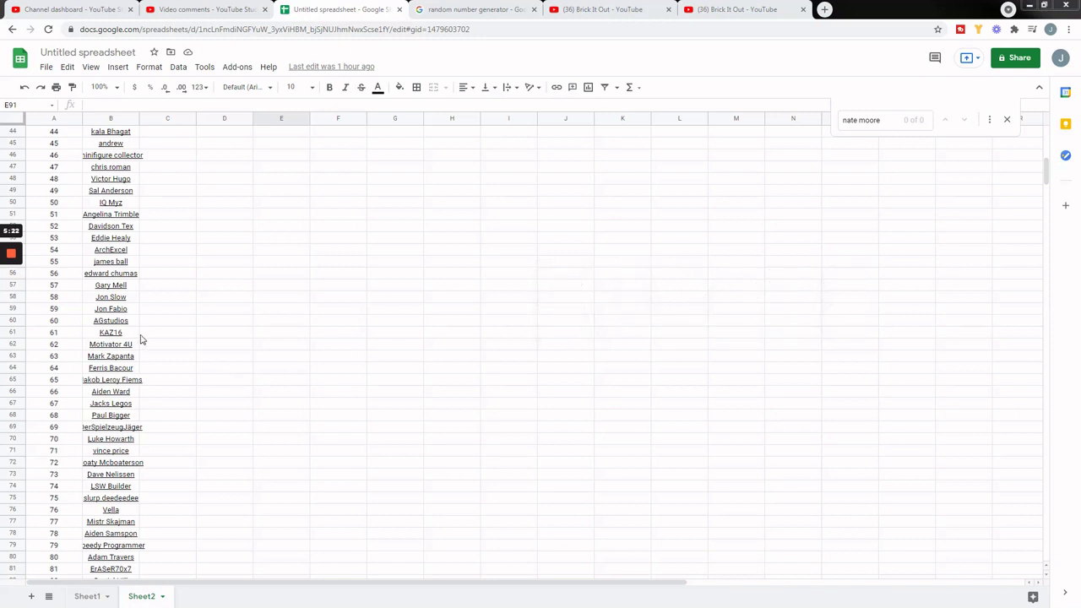
pyautogui.moveTo(140, 337)
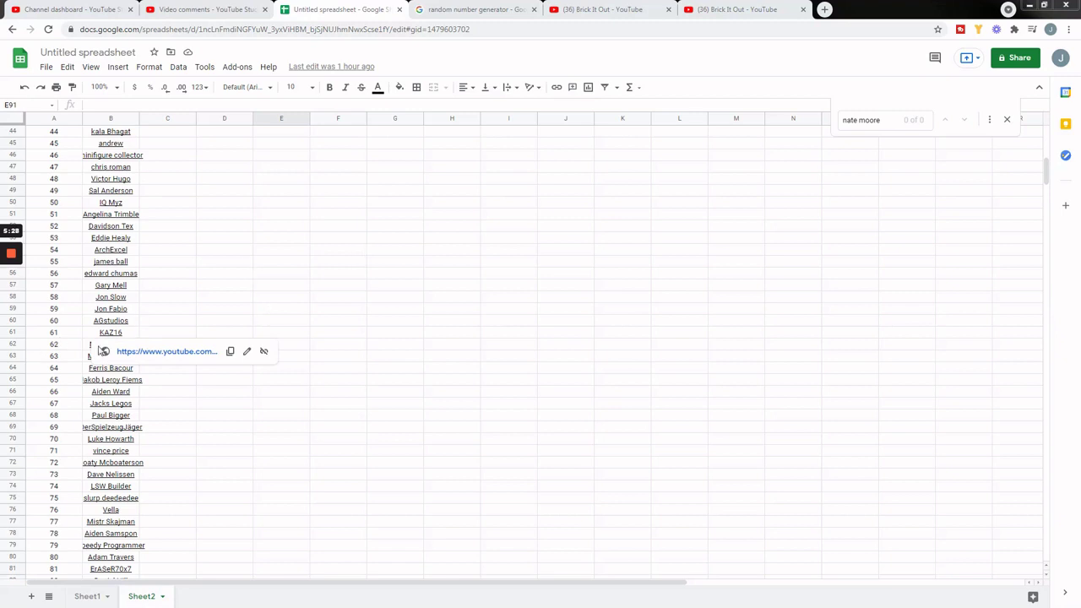
pyautogui.click(476, 239)
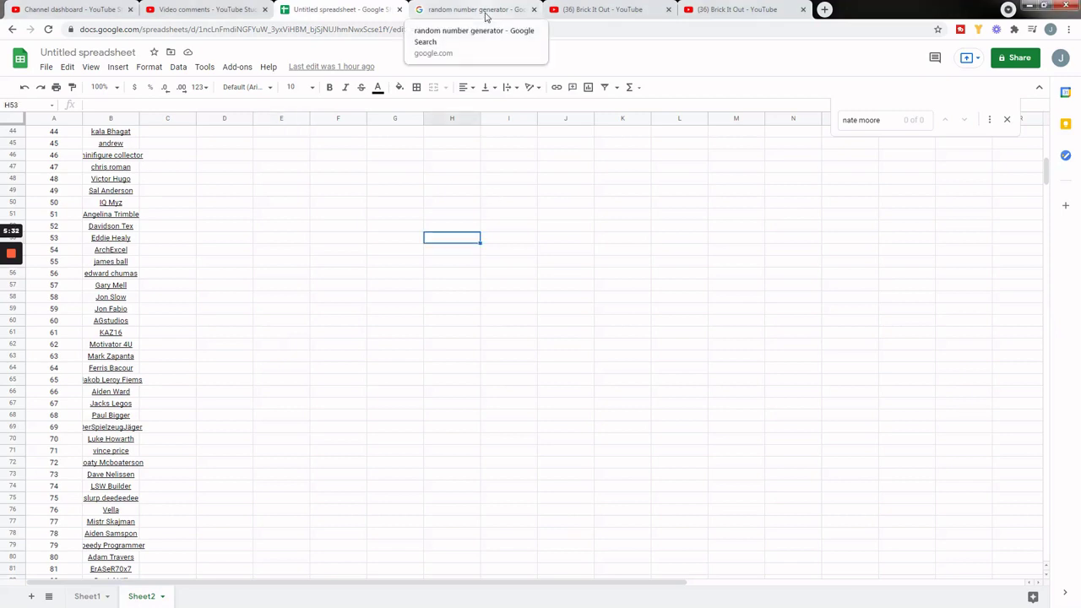
# Draw a new random number in Google's generator, keeping the range 1 to 199, and select entrant row 3 in the spreadsheet.
pyautogui.click(486, 11)
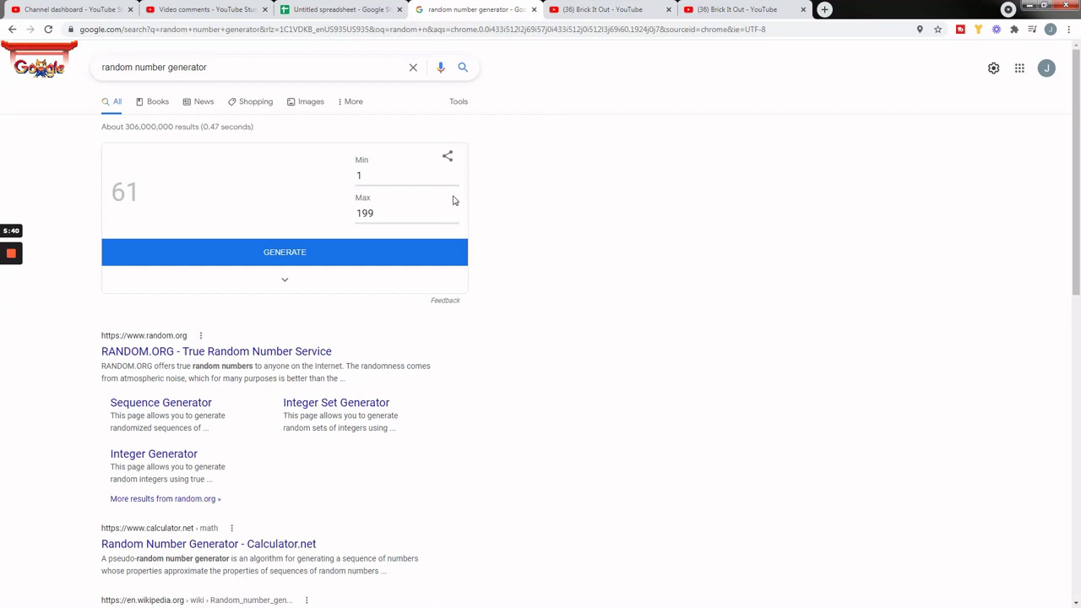
pyautogui.click(387, 212)
pyautogui.click(281, 259)
pyautogui.click(361, 11)
pyautogui.scroll(6, 215, 347)
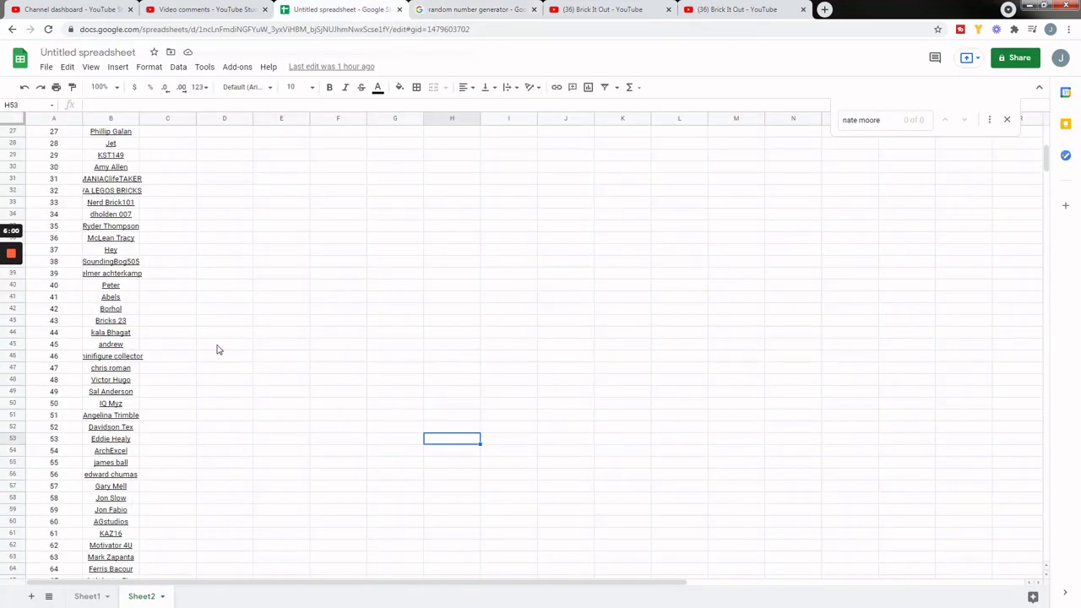
pyautogui.scroll(9, 214, 346)
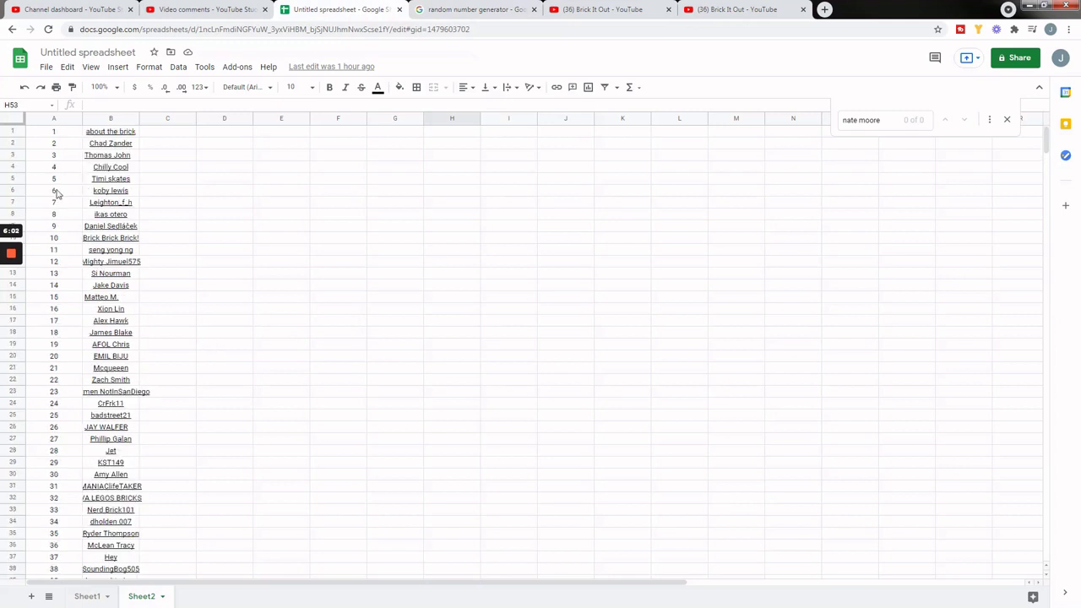
pyautogui.click(14, 156)
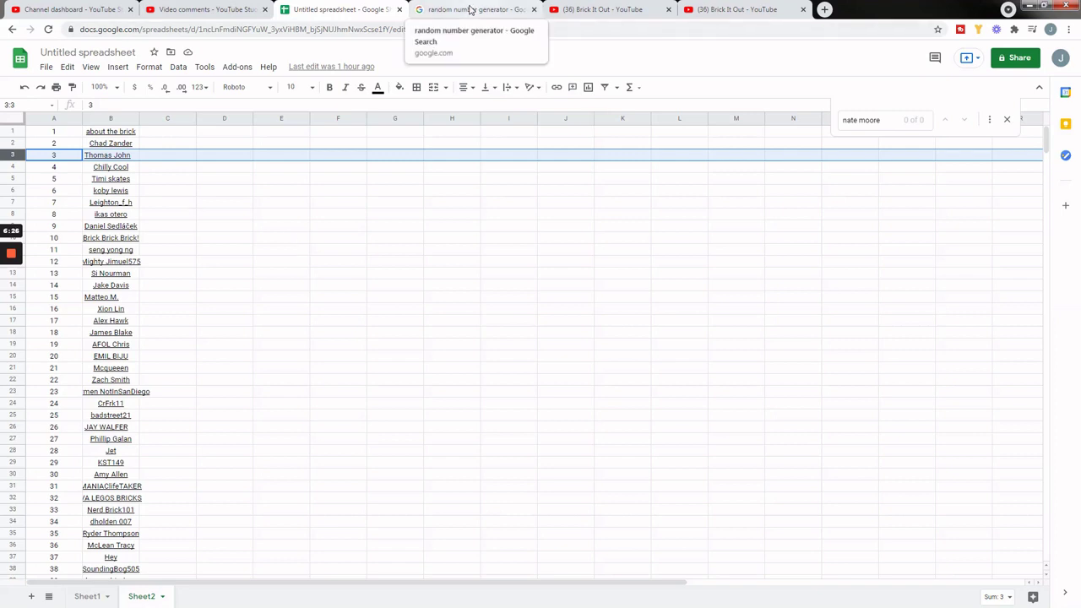
# Generate one more number from 1 to 199 in Google's generator, find entry 135 in the spreadsheet, and select its row.
pyautogui.click(470, 10)
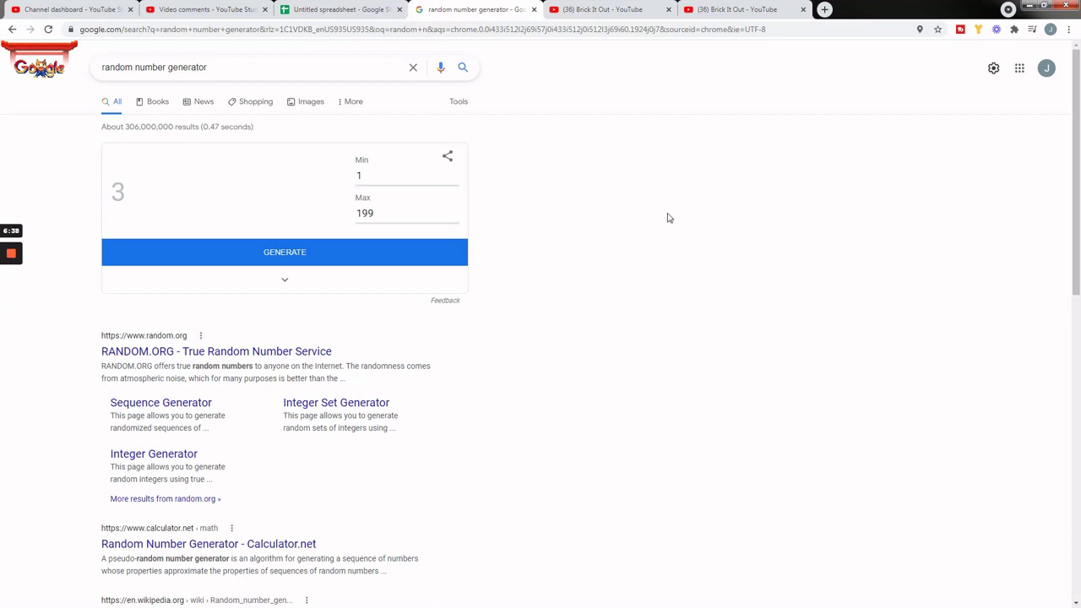
pyautogui.click(283, 256)
pyautogui.click(338, 14)
pyautogui.scroll(-2, 215, 253)
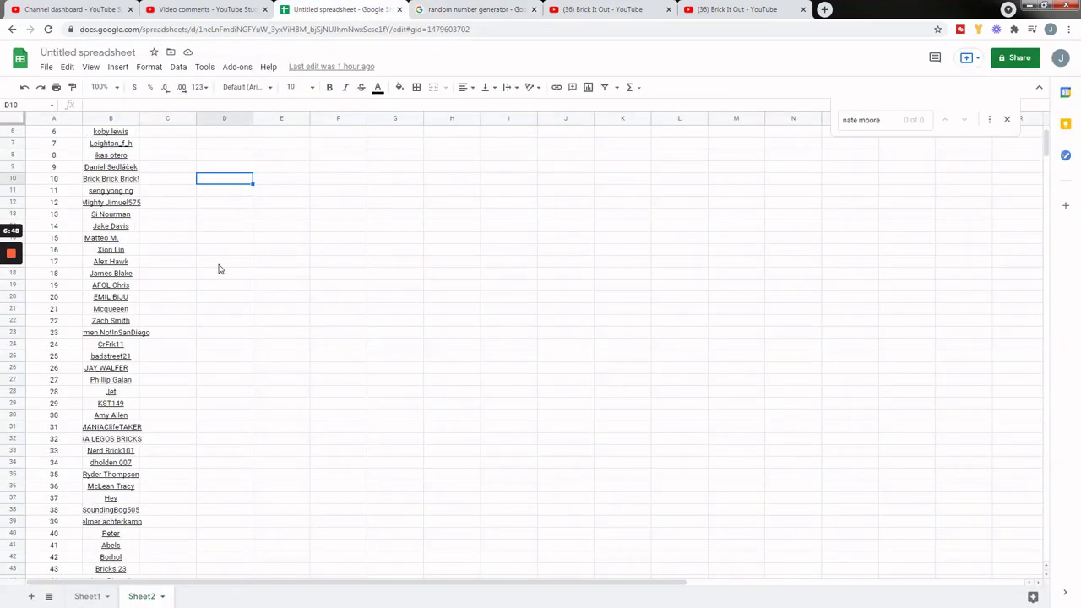
pyautogui.scroll(-15, 218, 269)
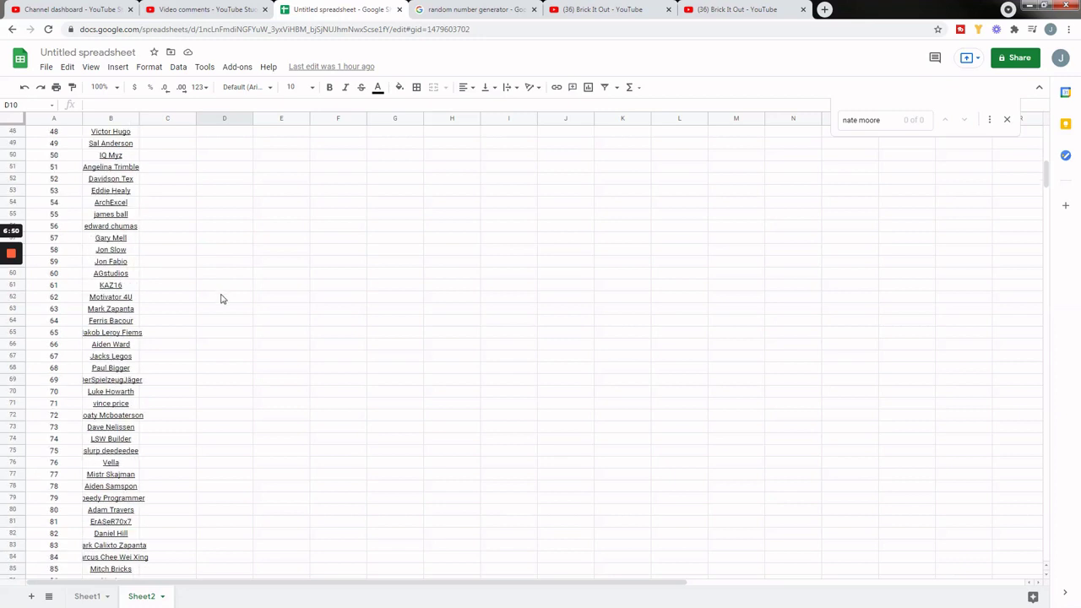
pyautogui.scroll(-20, 220, 298)
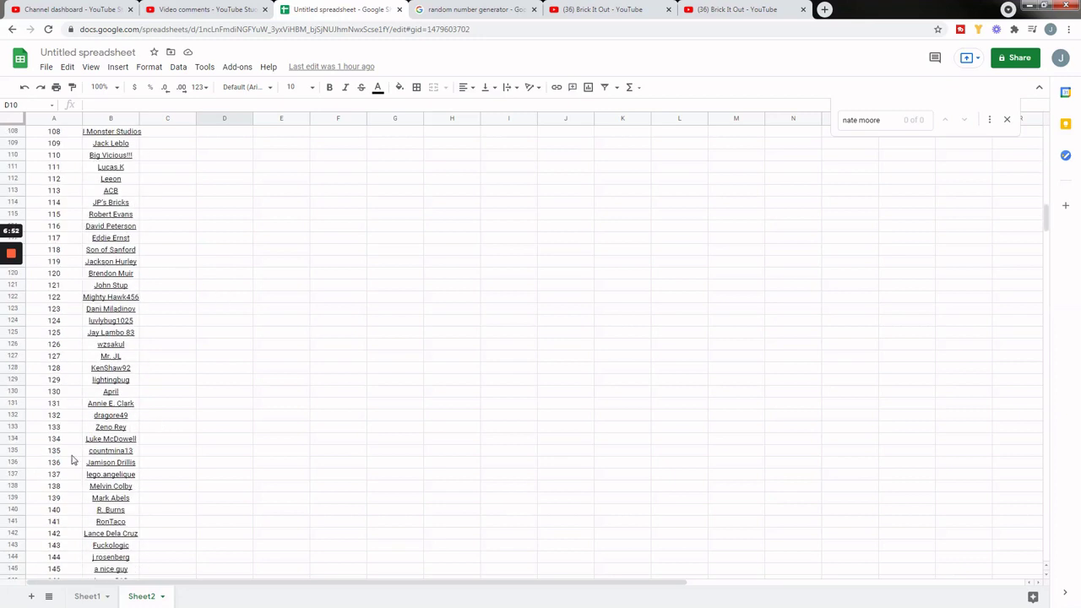
pyautogui.click(17, 451)
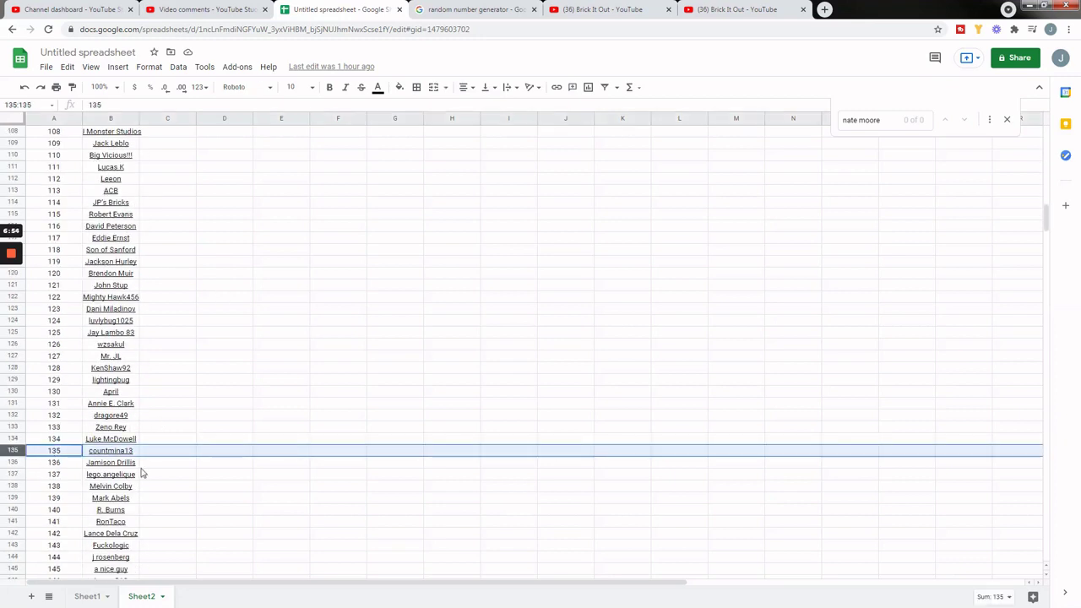